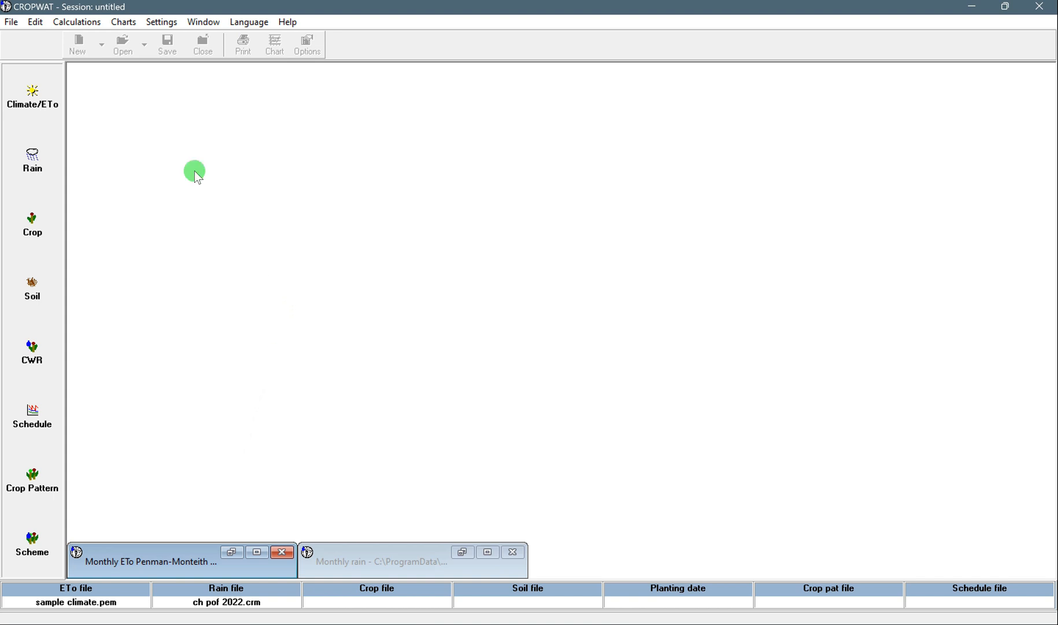
- Review the monthly climate/ETo and monthly rain data, then minimize both data windows
left_click(35, 113)
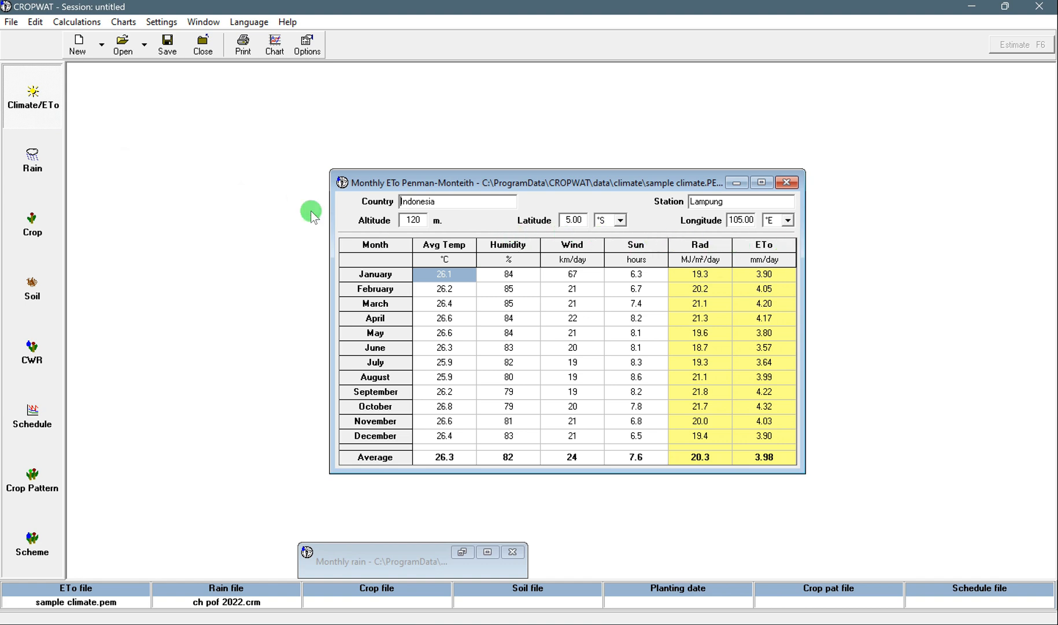
left_click(33, 173)
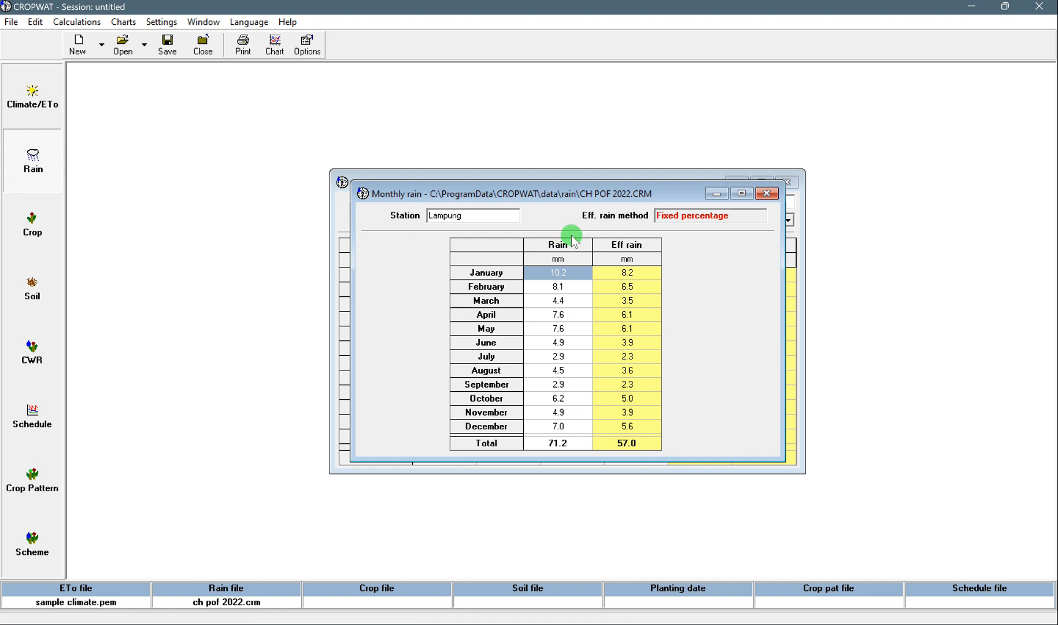
left_click(719, 194)
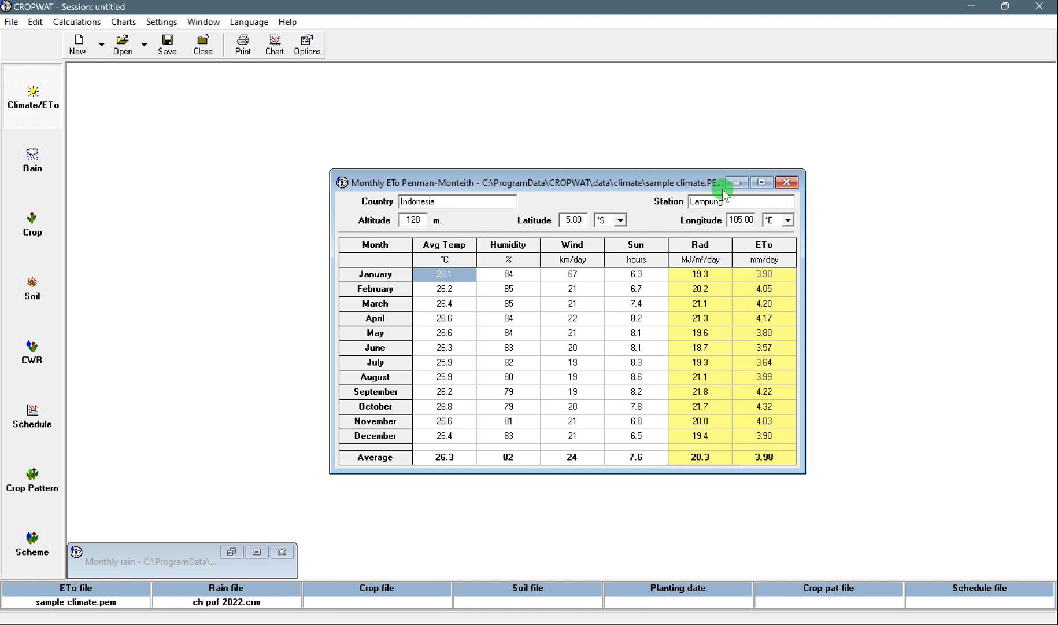
left_click(734, 182)
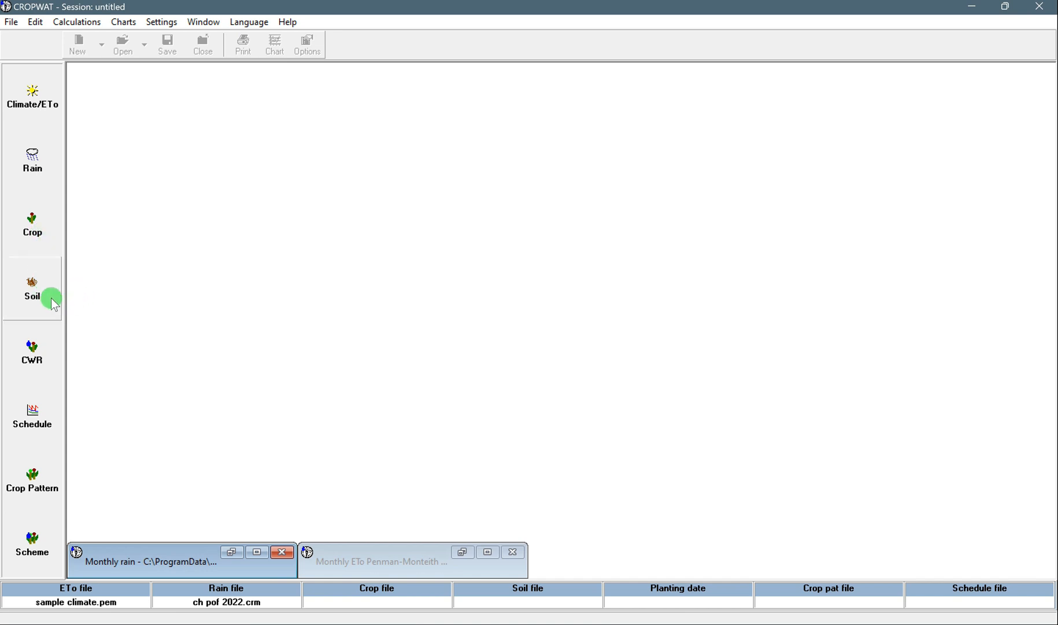
- Open a blank Dry crop form and go through its crop name, harvest, Kc and stage fields
left_click(36, 233)
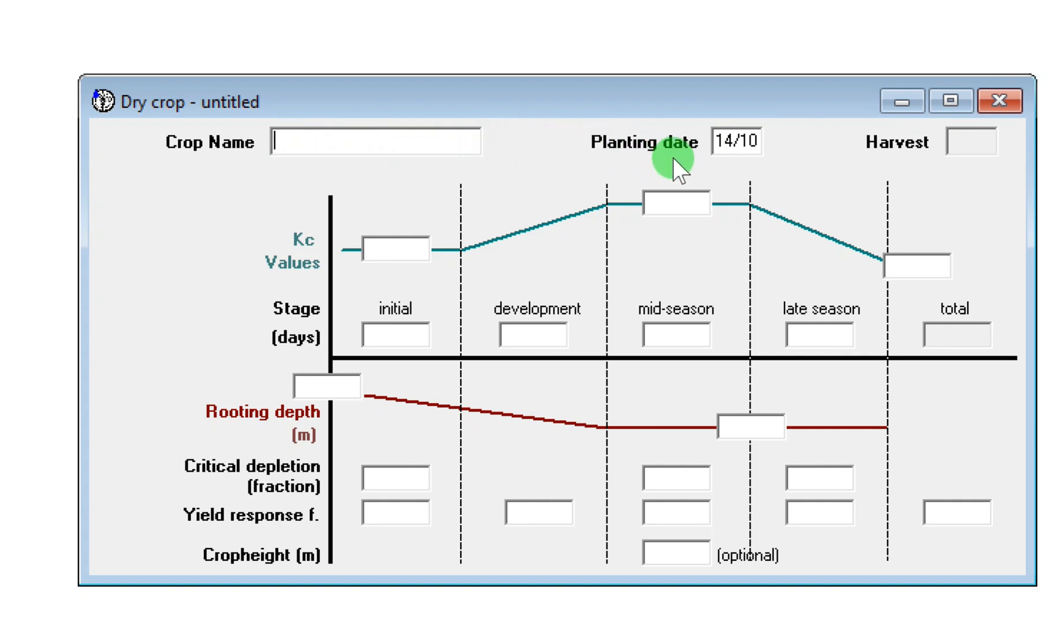
left_click(962, 143)
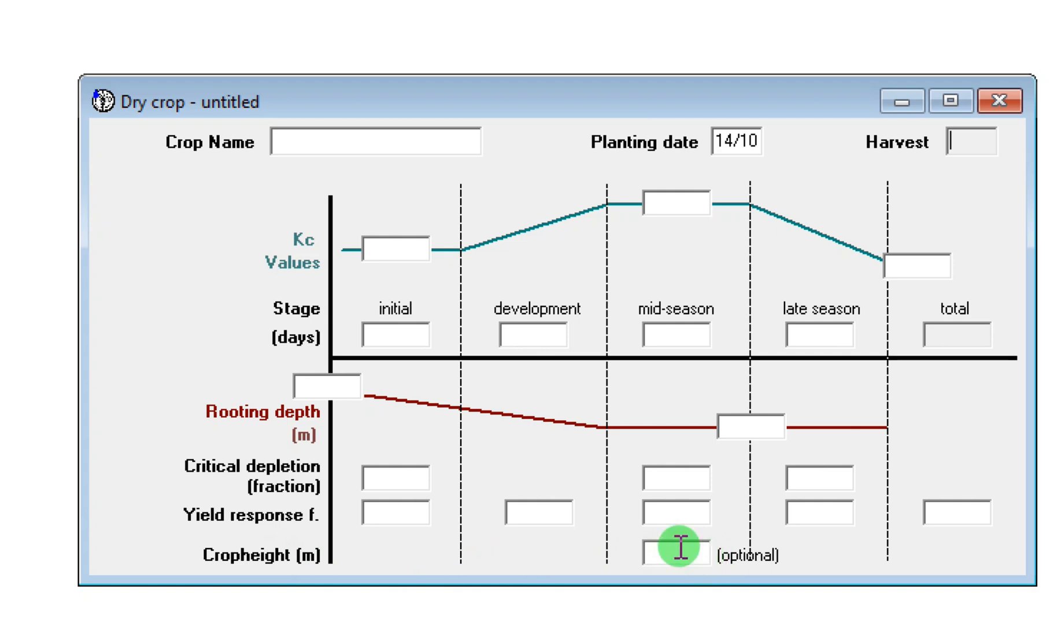
left_click(387, 138)
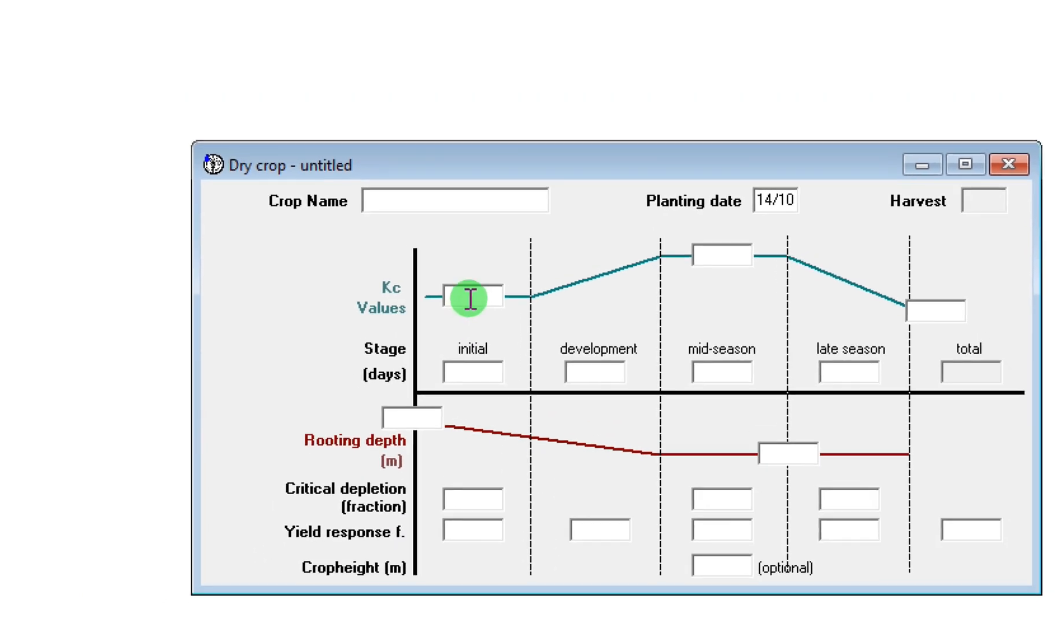
left_click(395, 249)
left_click(791, 331)
left_click(969, 376)
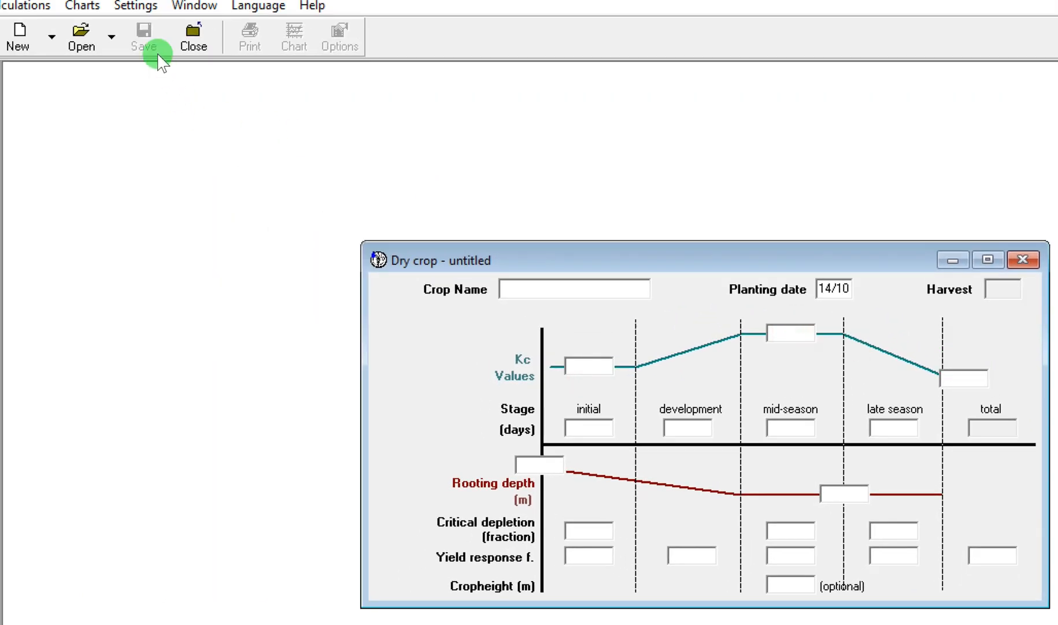
left_click_drag(642, 251, 652, 155)
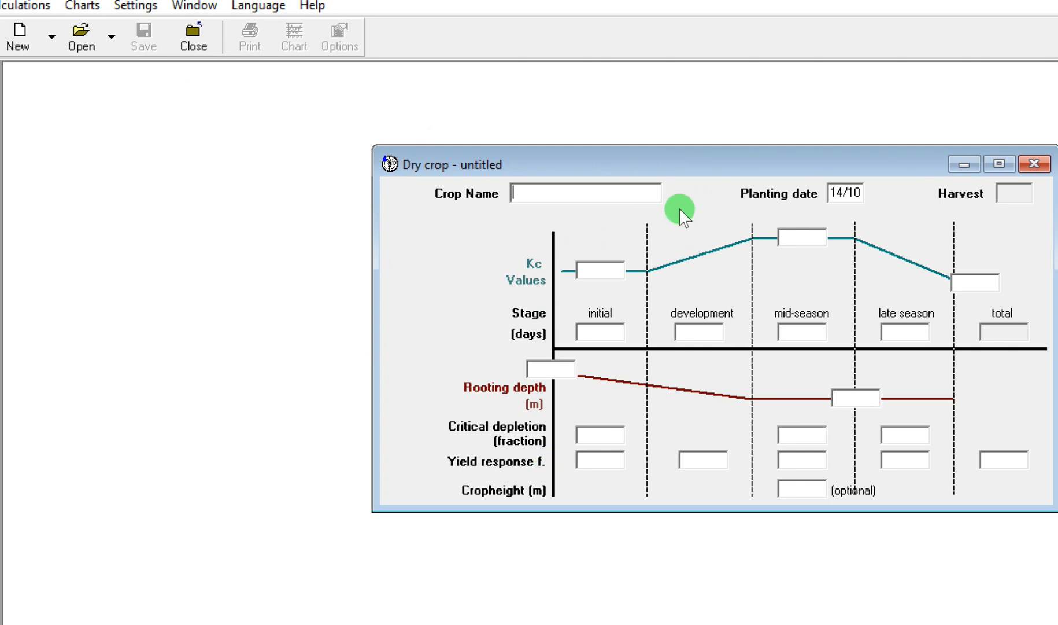
left_click_drag(695, 166, 659, 278)
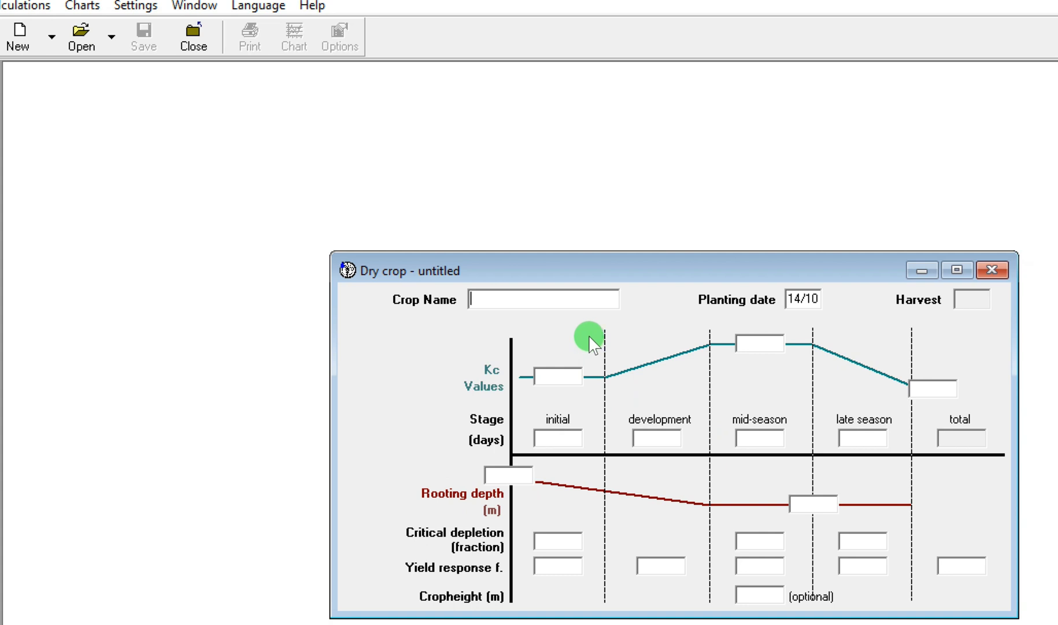
left_click_drag(615, 270, 634, 238)
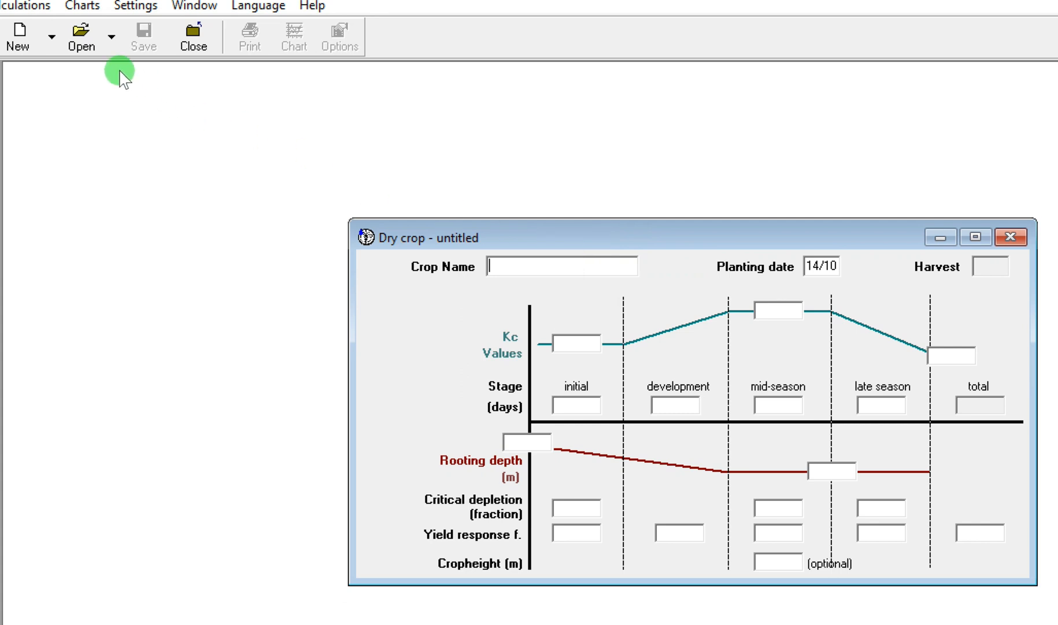
- Start opening a crop file, go into the FAO folder and enlarge the dialog to browse the available crops
left_click(82, 38)
key("BackSpace")
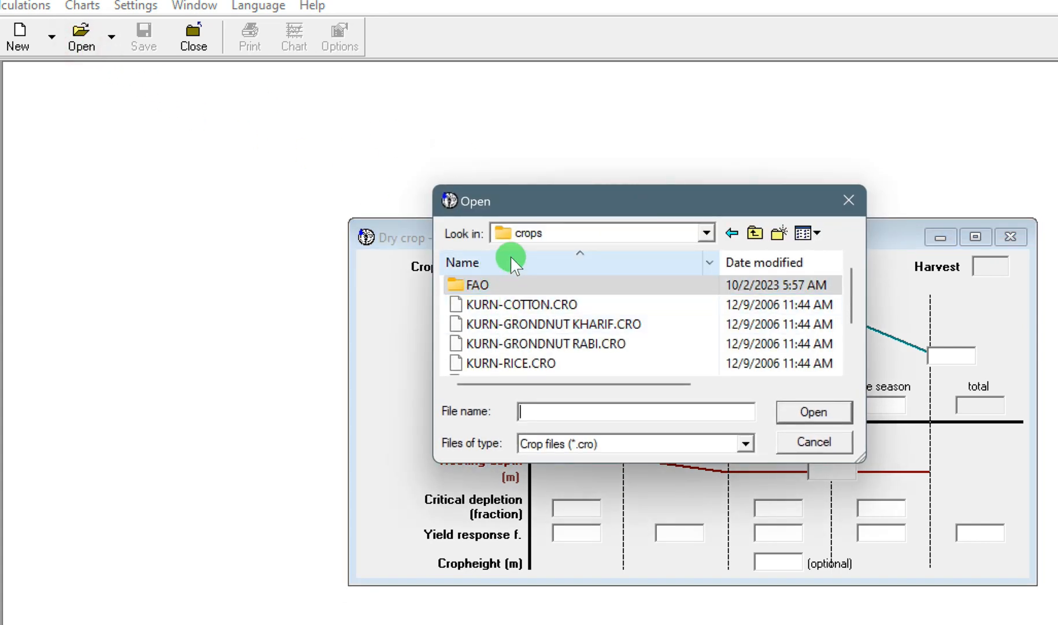
double_click(483, 285)
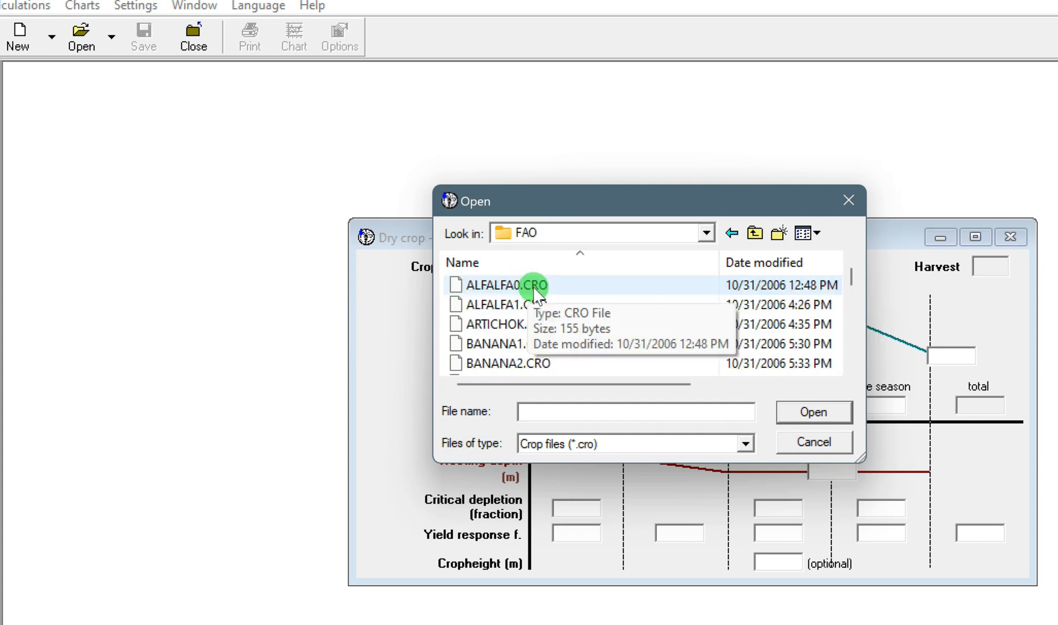
scroll(537, 295, "down", 15)
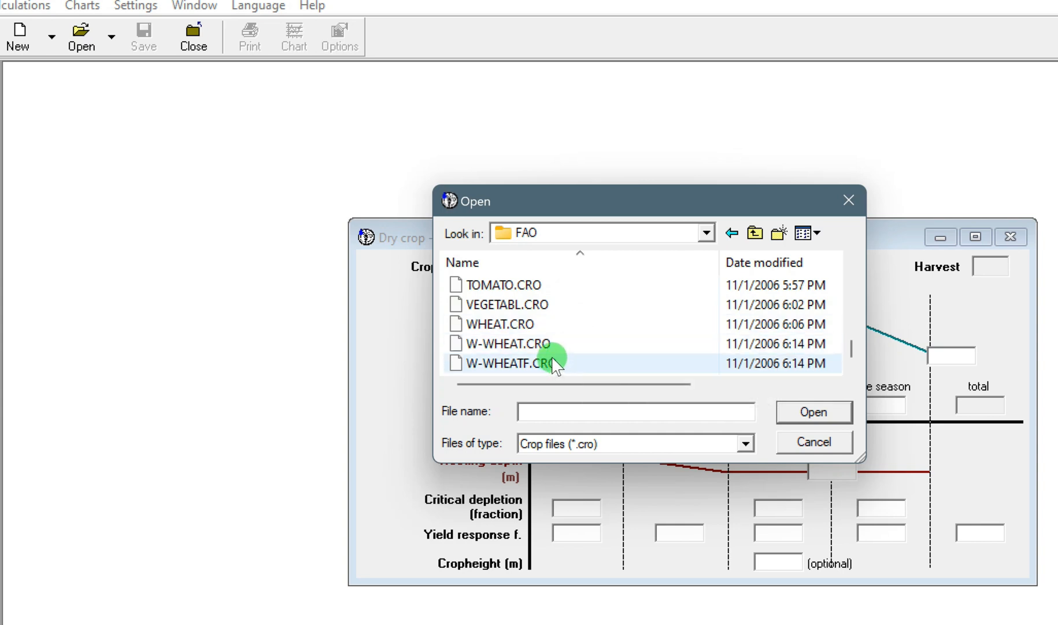
scroll(554, 364, "up", 5)
left_click_drag(860, 456, 1037, 624)
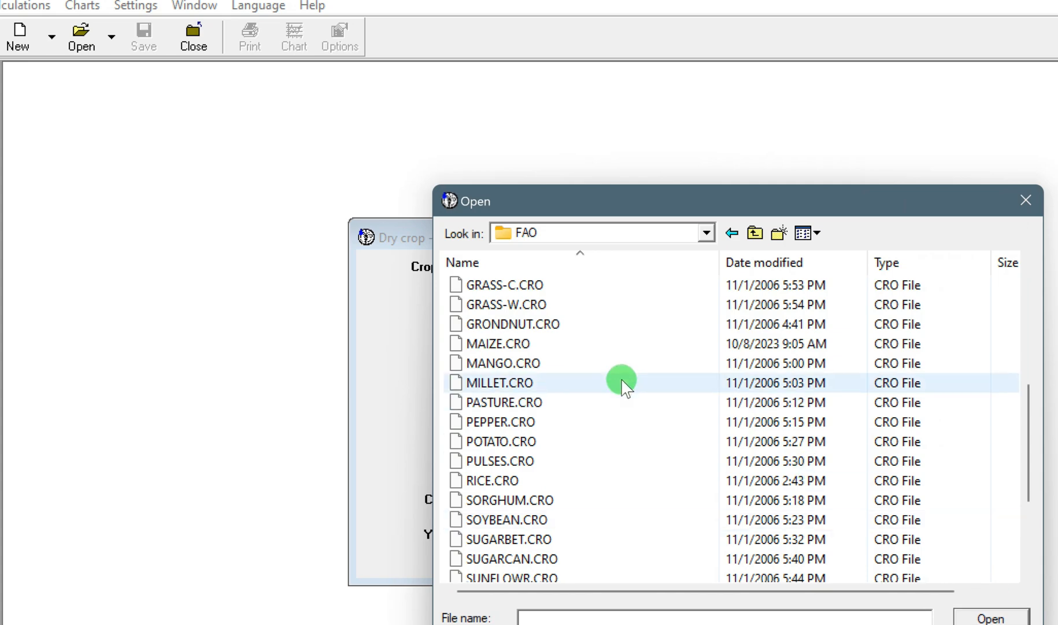
scroll(622, 381, "up", 5)
scroll(511, 425, "down", 5)
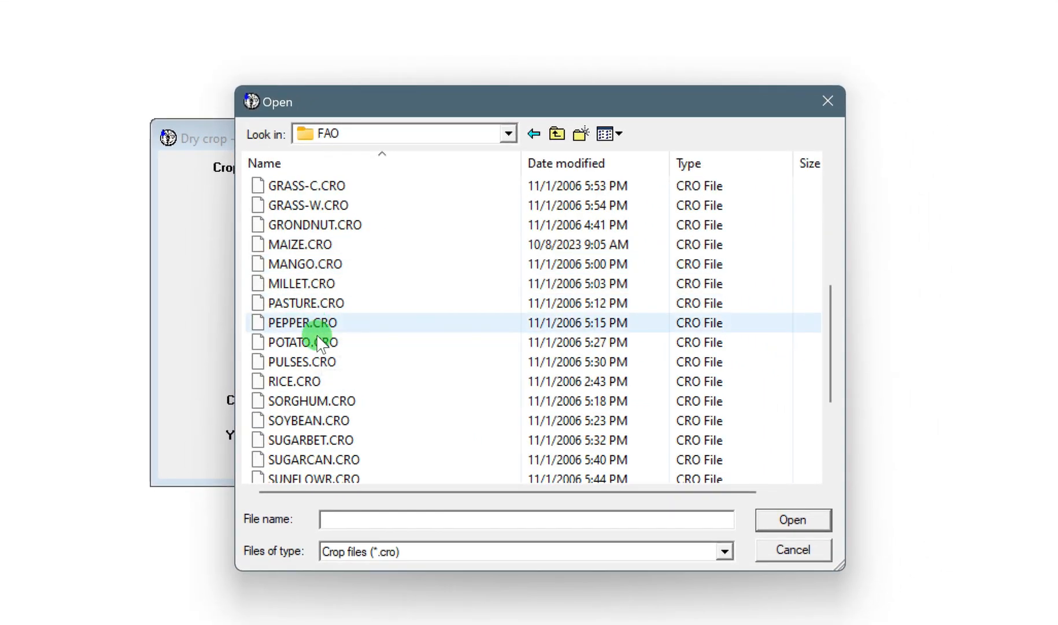
scroll(307, 404, "down", 3)
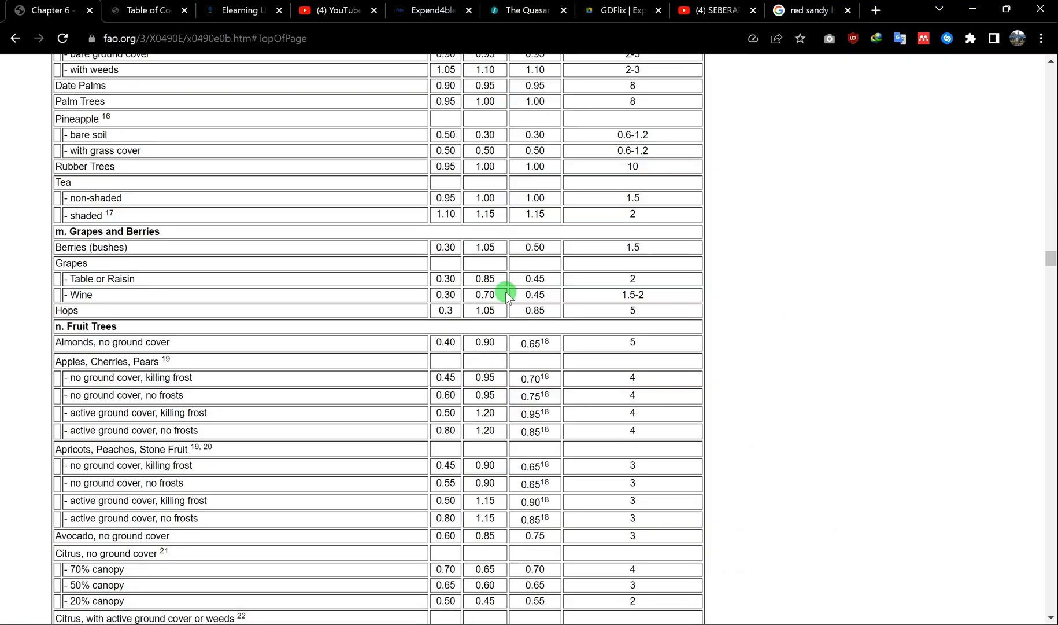
- Switch to the FAO Chapter 6 crop coefficient page in the browser and examine Table 11 on crop development stage lengths
scroll(512, 290, "up", 10)
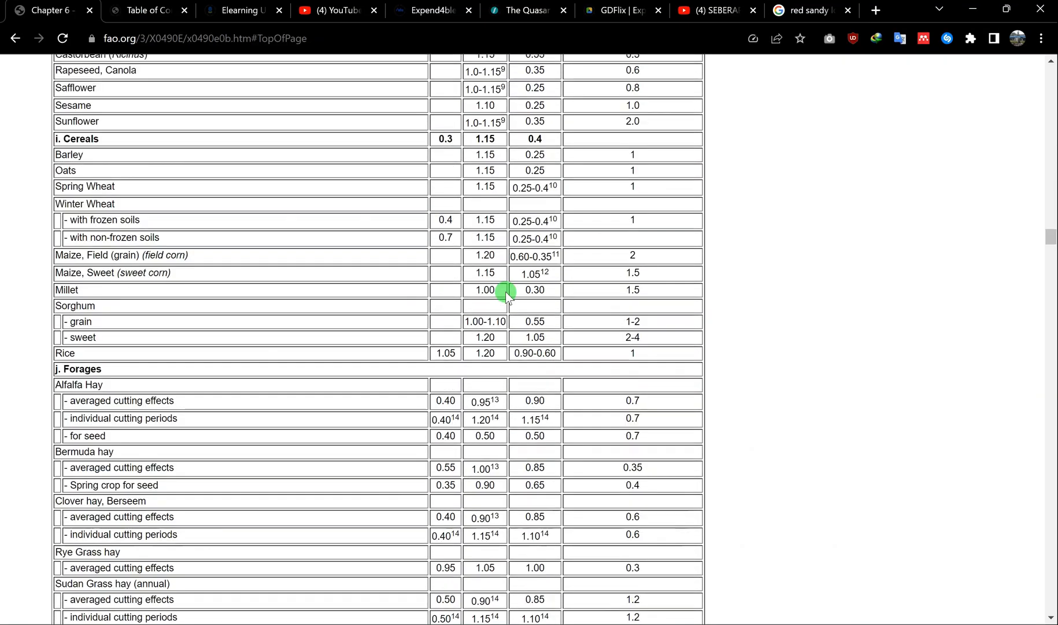
left_click_drag(1051, 237, 614, 144)
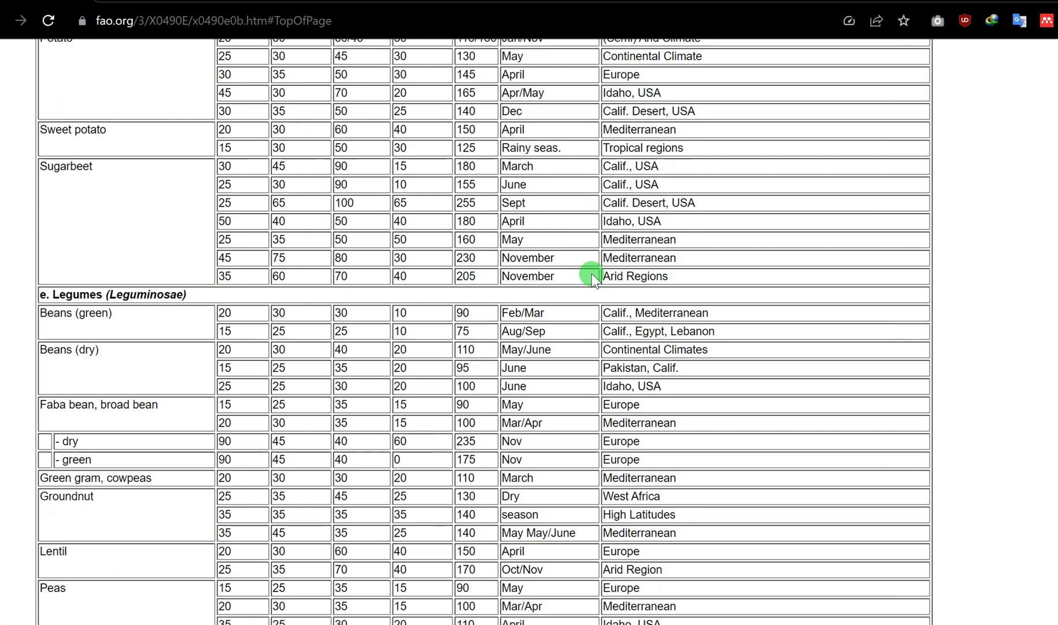
scroll(592, 273, "up", 9)
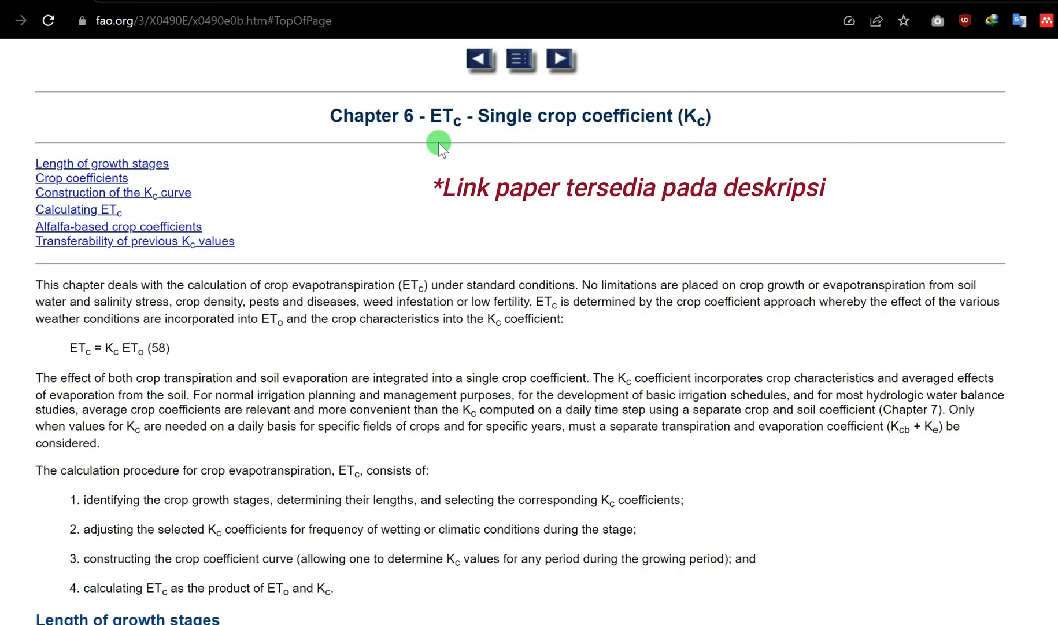
scroll(429, 151, "down", 7)
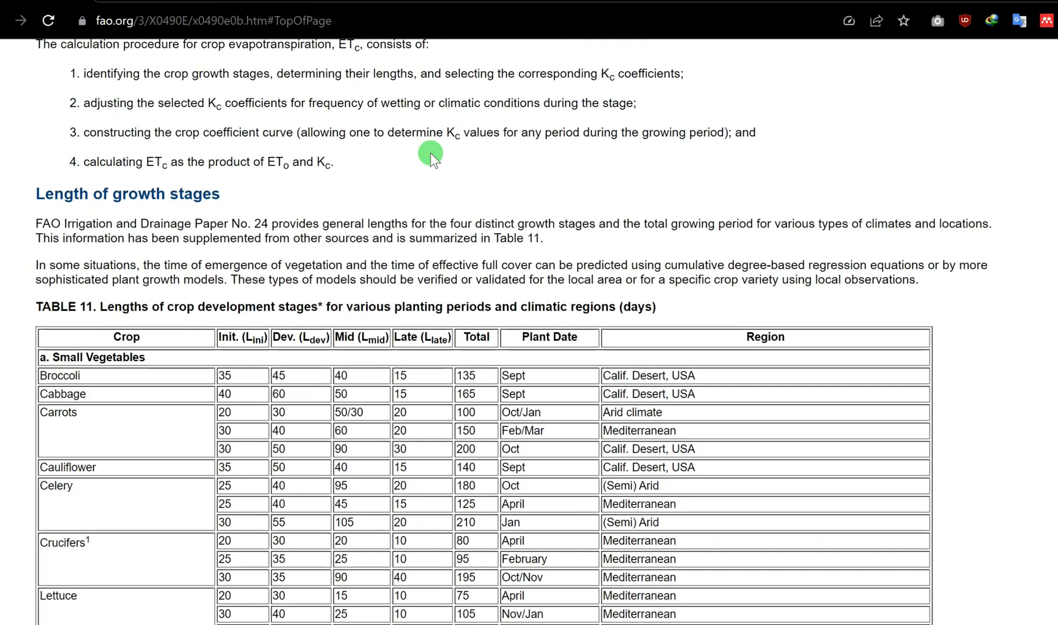
scroll(429, 153, "down", 1)
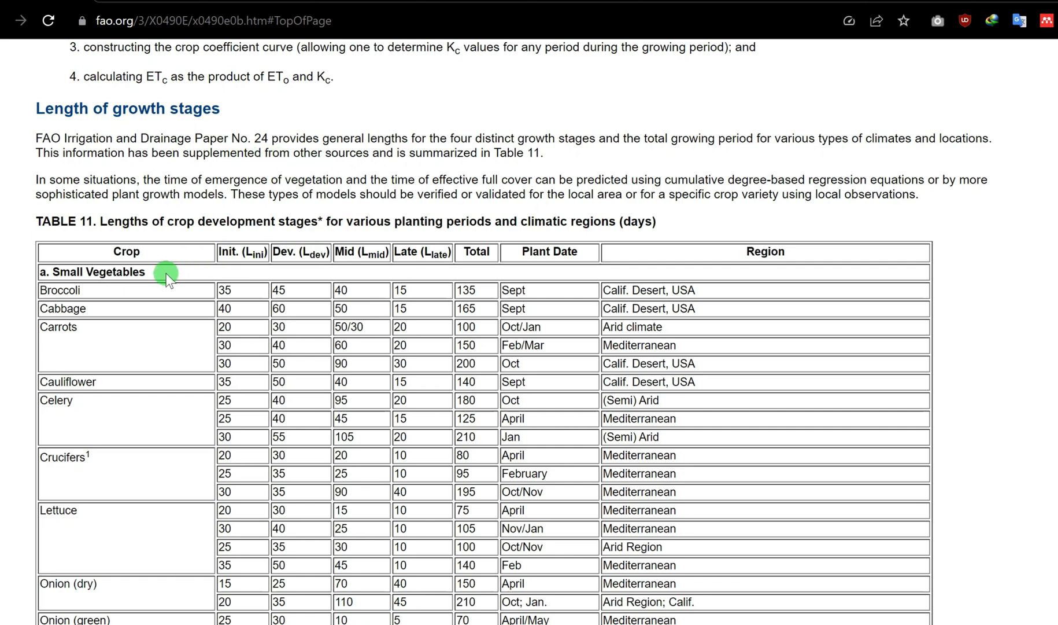
scroll(168, 273, "down", 4)
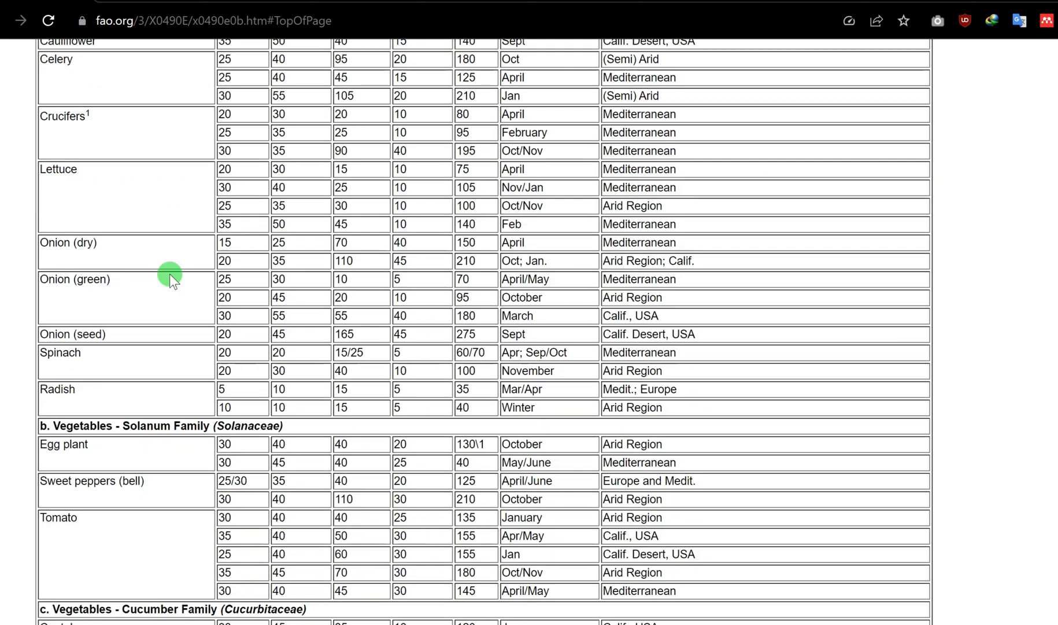
scroll(224, 267, "down", 1)
scroll(611, 480, "up", 5)
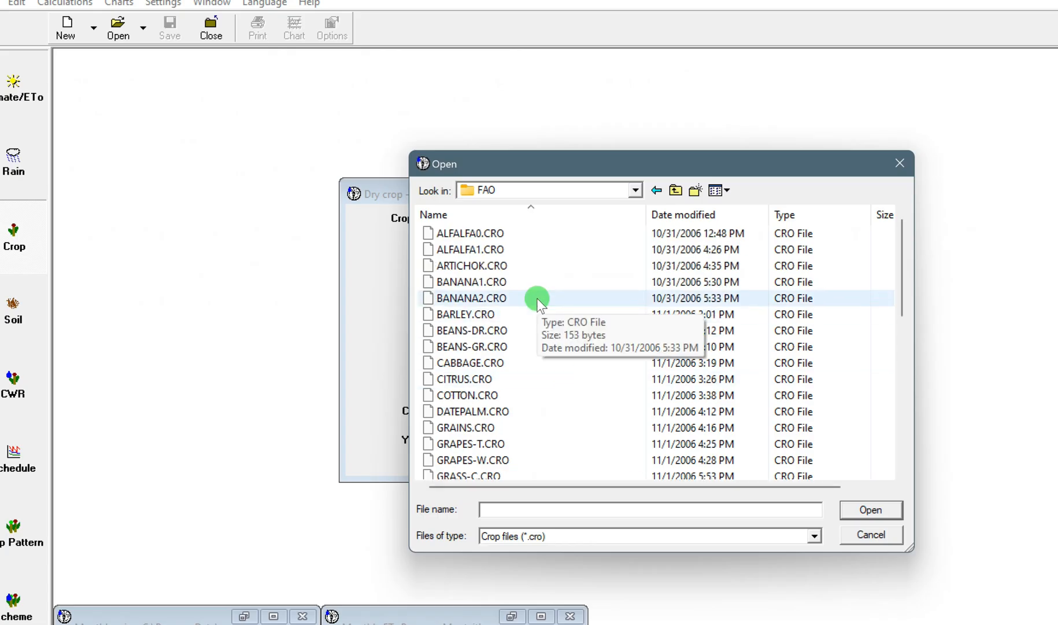
- Return to CROPWAT and load MAIZE.CRO from the FAO folder into the crop form
scroll(537, 298, "down", 4)
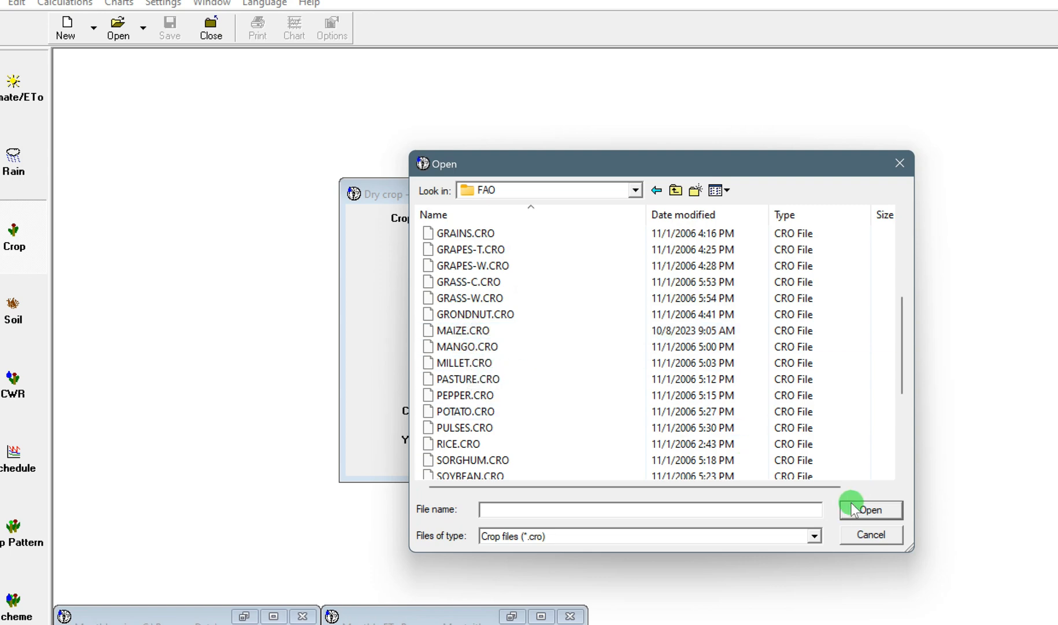
left_click(492, 334)
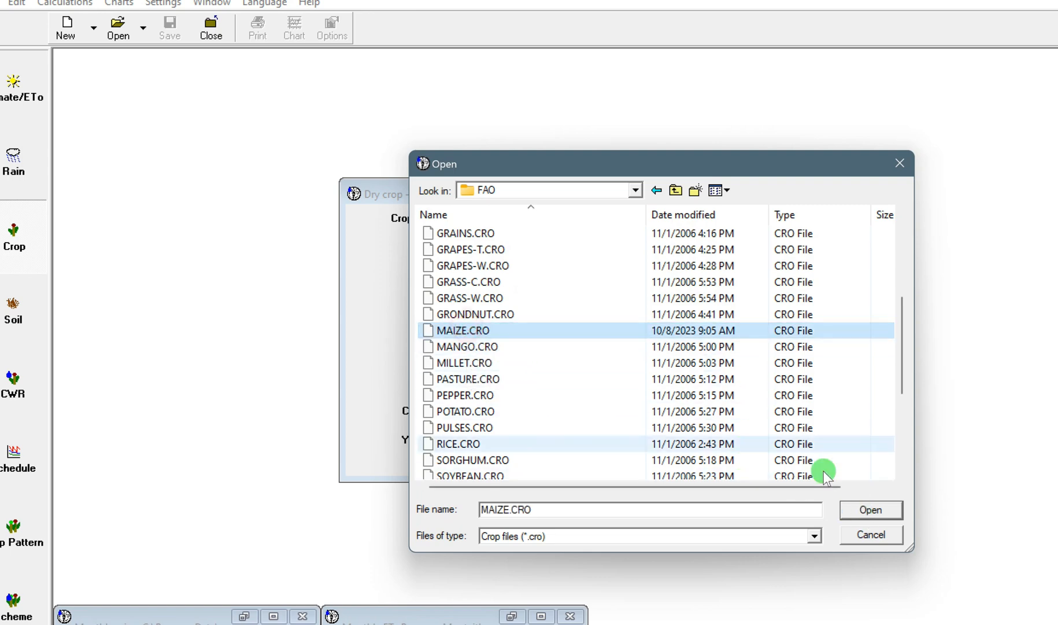
left_click(891, 514)
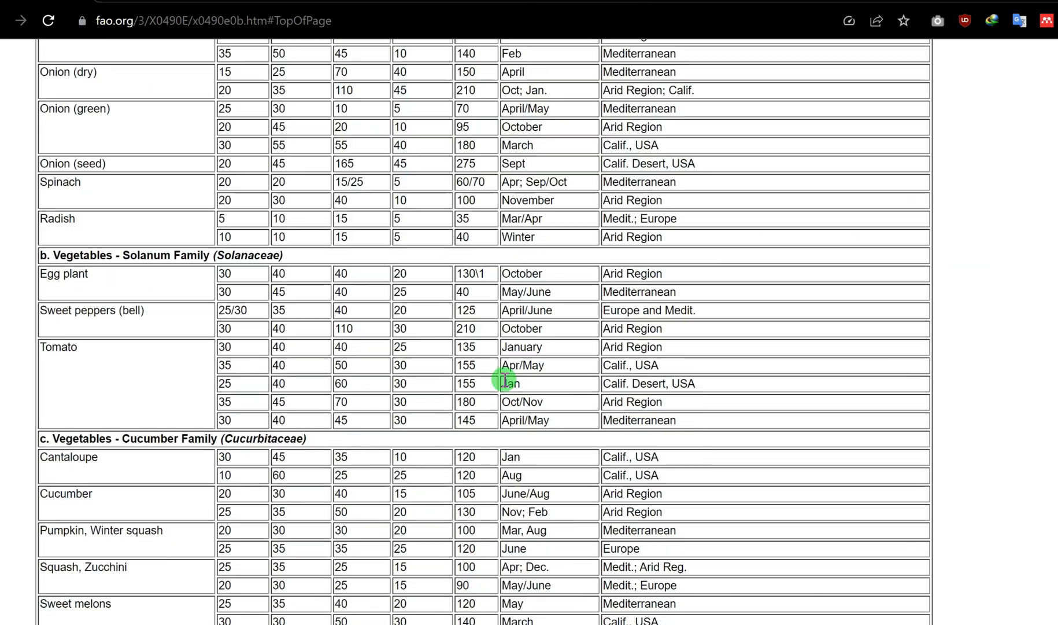
- Switch to the FAO page and look up the stage lengths for Maize (sweet) in the Philippines in Table 11
scroll(505, 379, "up", 8)
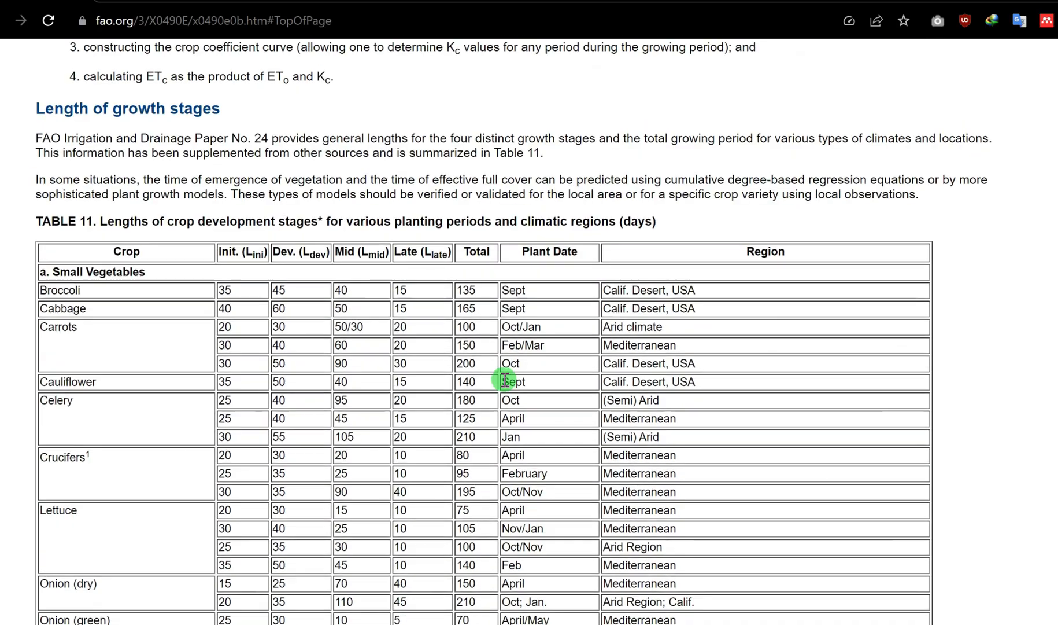
scroll(505, 379, "down", 7)
scroll(505, 379, "up", 1)
scroll(505, 379, "up", 5)
scroll(505, 379, "down", 6)
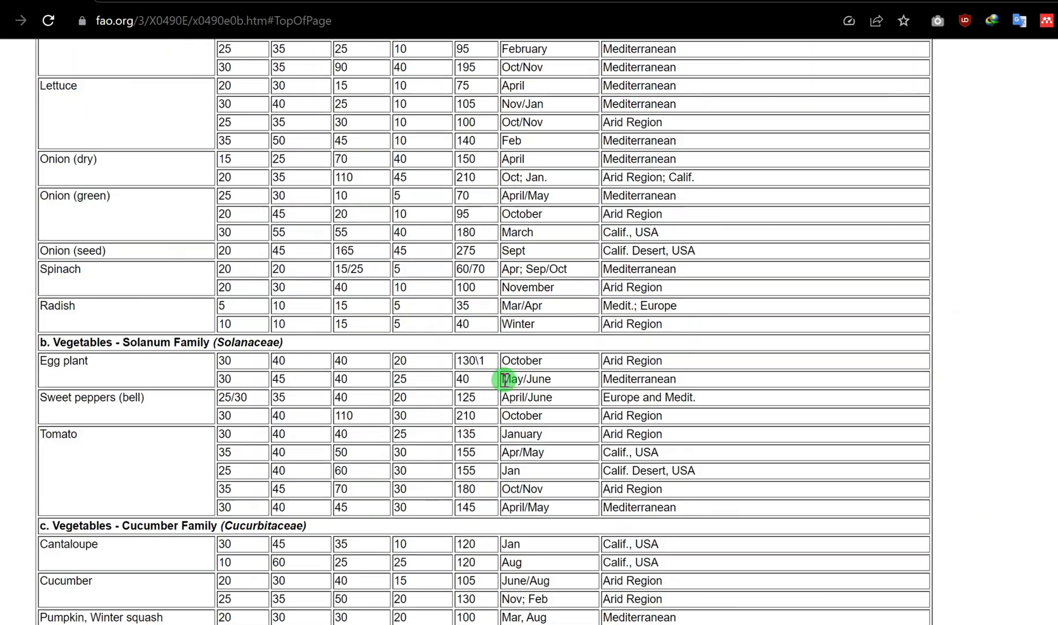
mouse_move(627, 624)
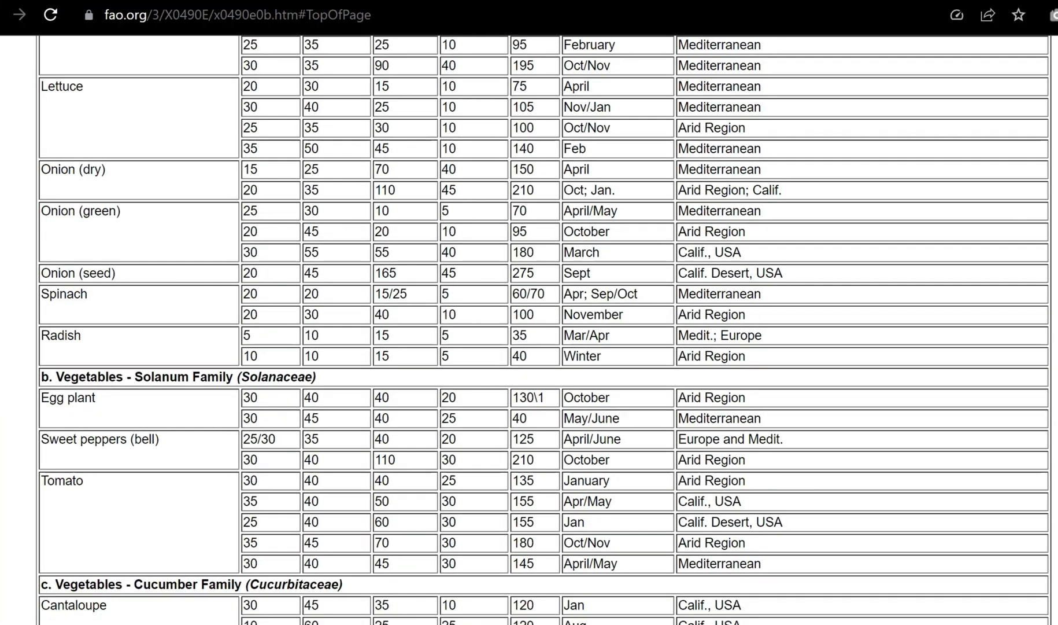
scroll(492, 490, "down", 20)
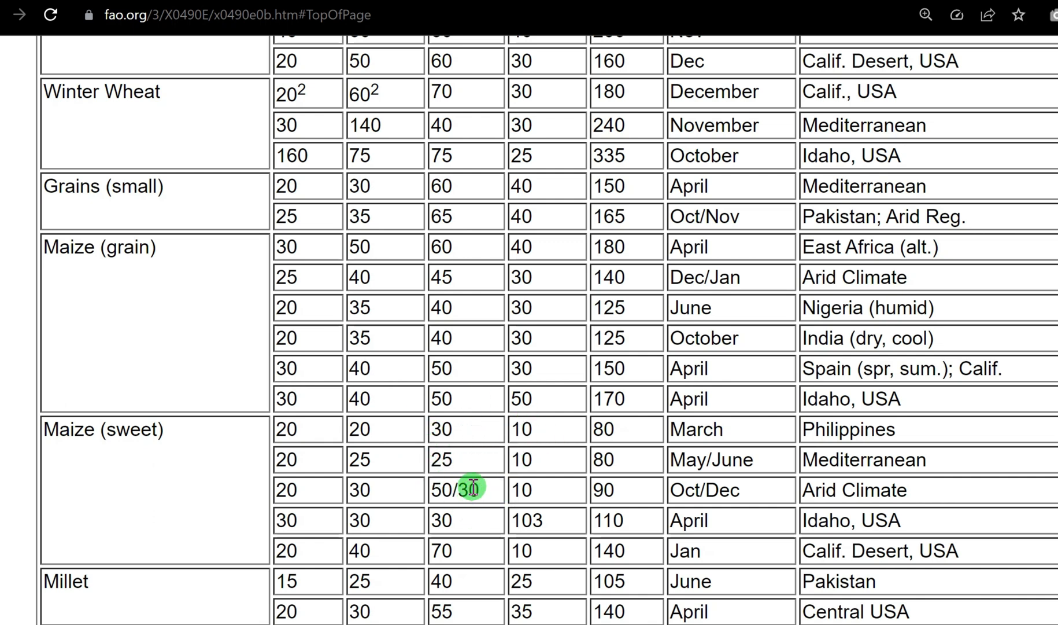
left_click(811, 430)
left_click_drag(812, 431, 908, 432)
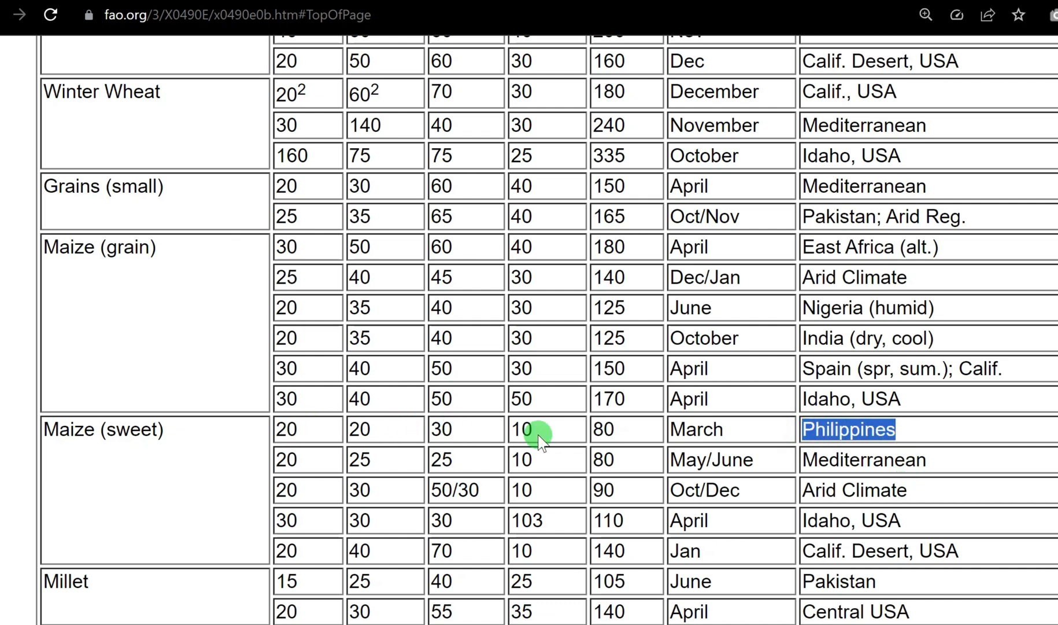
scroll(537, 442, "up", 20)
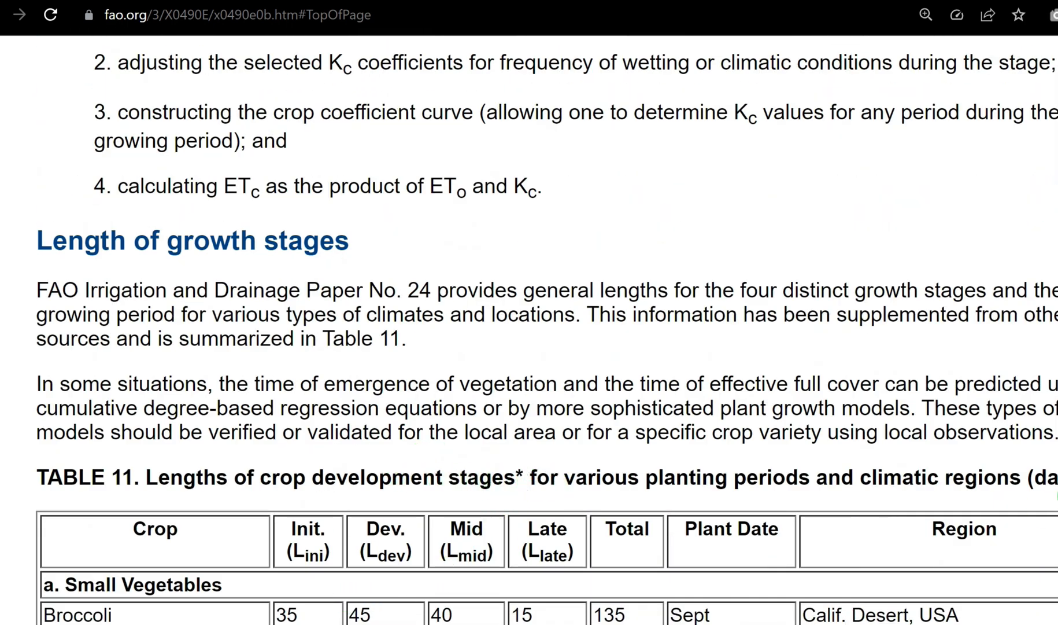
scroll(440, 541, "down", 1)
scroll(440, 532, "down", 11)
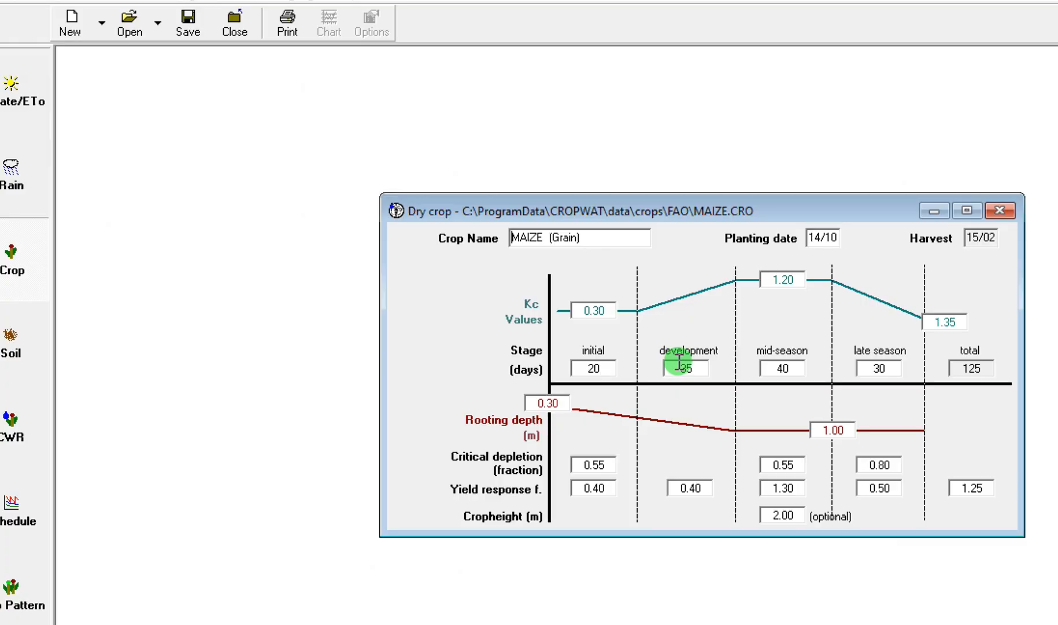
- Set the maize stage lengths to 20 days for development, 30 days for mid-season and 10 days for late season
double_click(690, 368)
type("20")
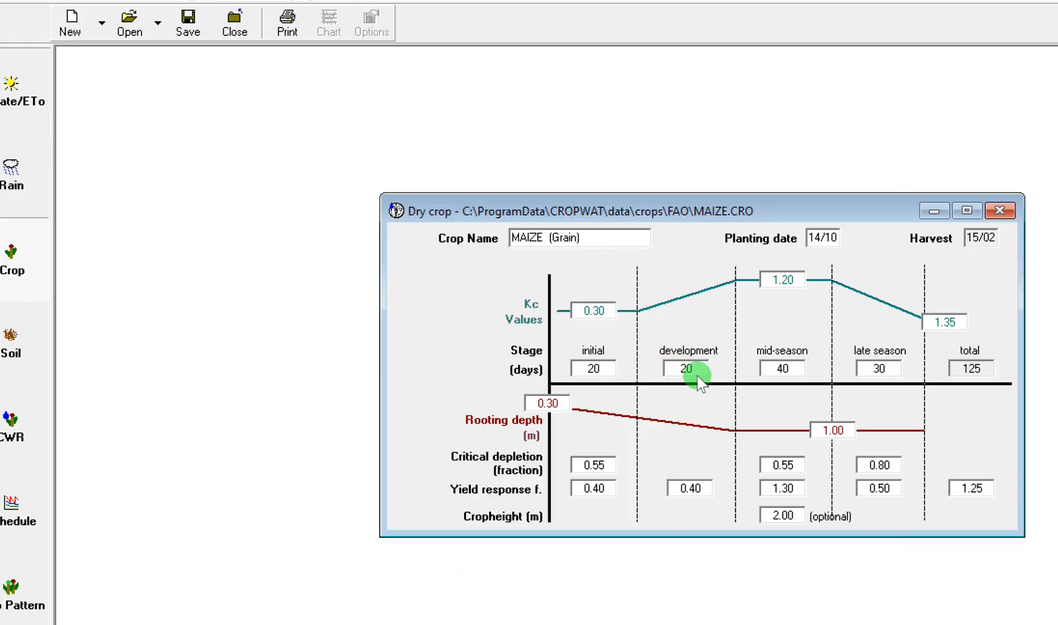
key("Tab")
type("30")
key("Tab")
type("10")
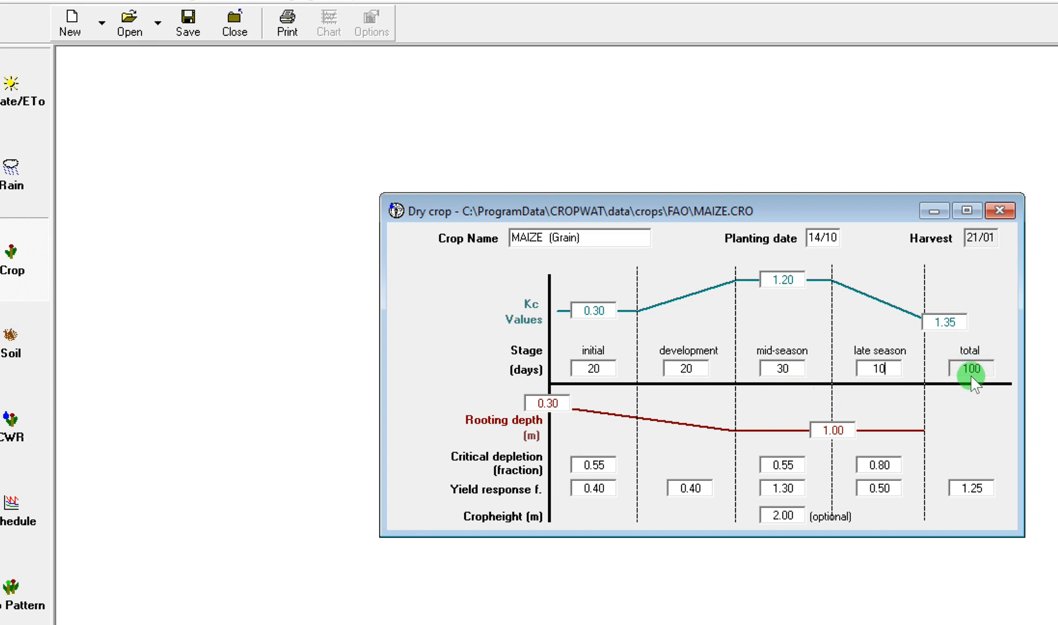
double_click(986, 369)
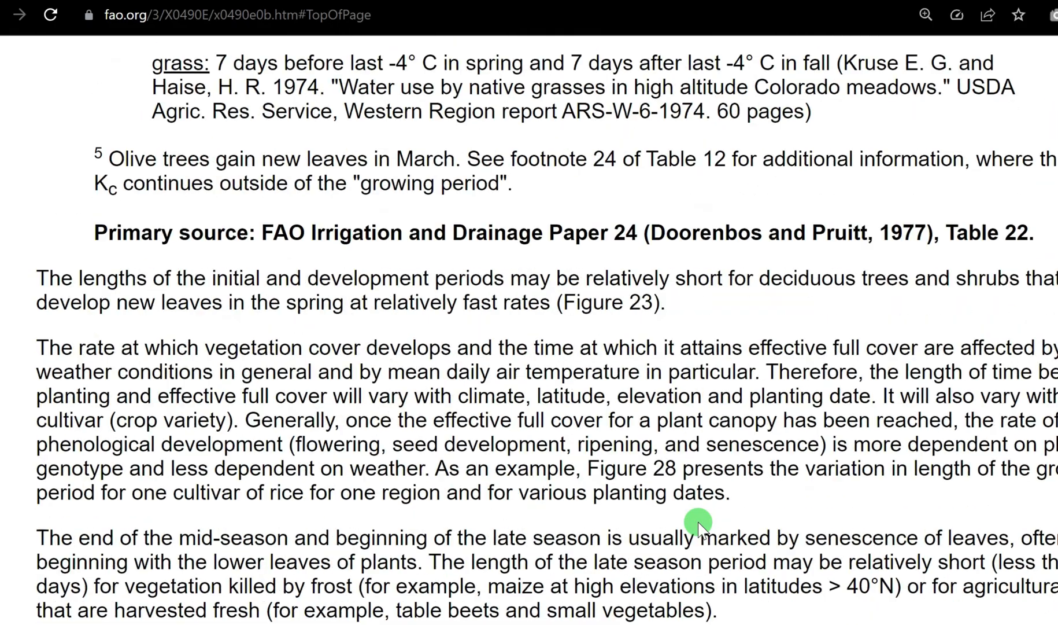
- Look up the crop coefficients on the FAO page and set the maize Kc values to 1.15 for mid-season and 1.05 for late season
scroll(698, 522, "down", 15)
scroll(700, 522, "up", 2)
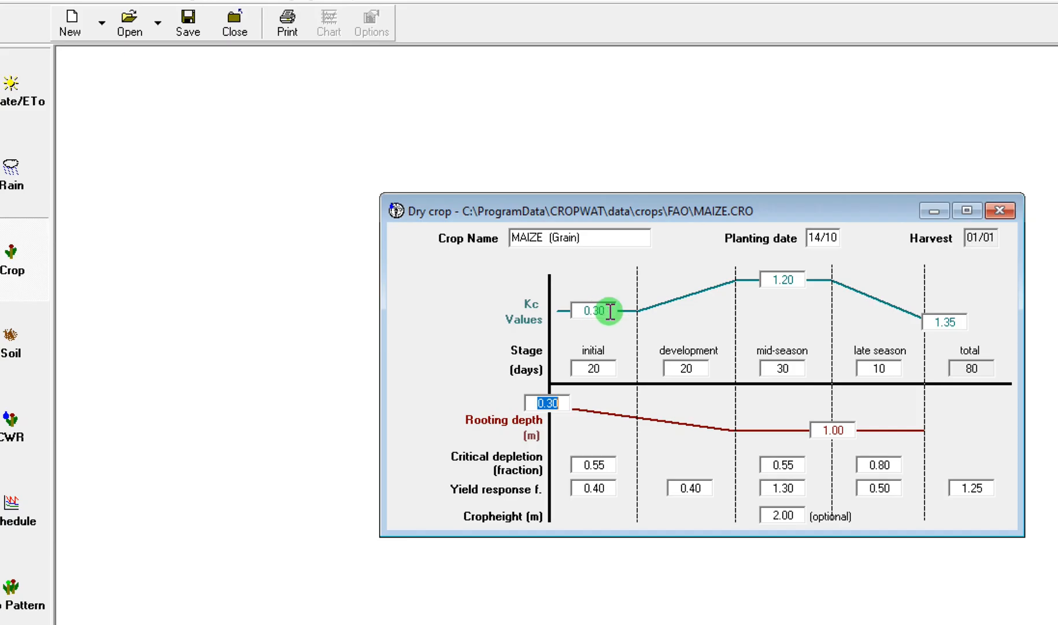
left_click_drag(778, 279, 809, 277)
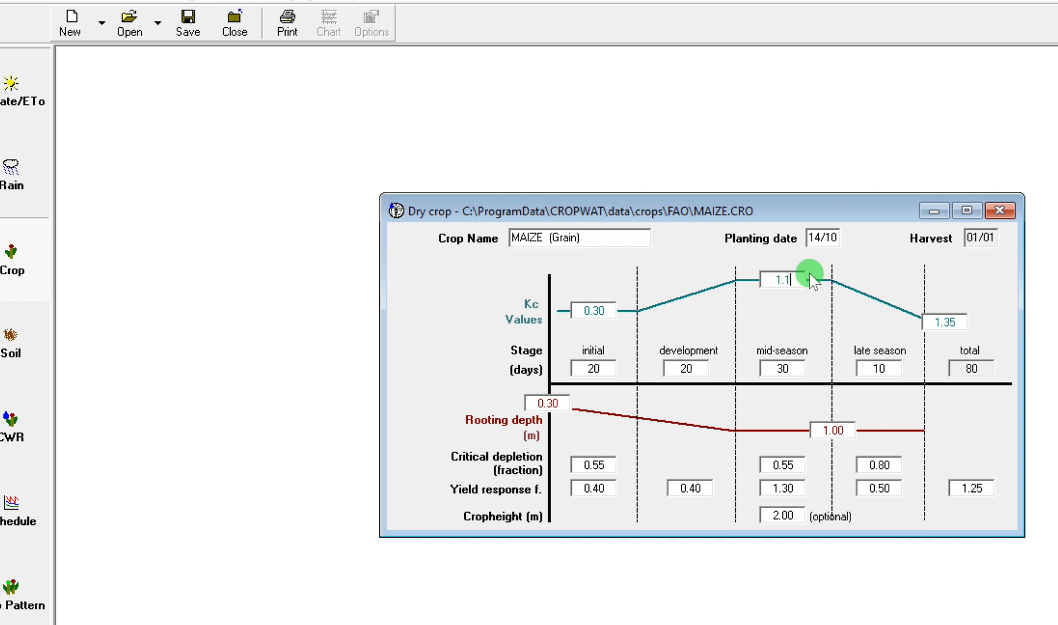
key("Tab")
type("1.")
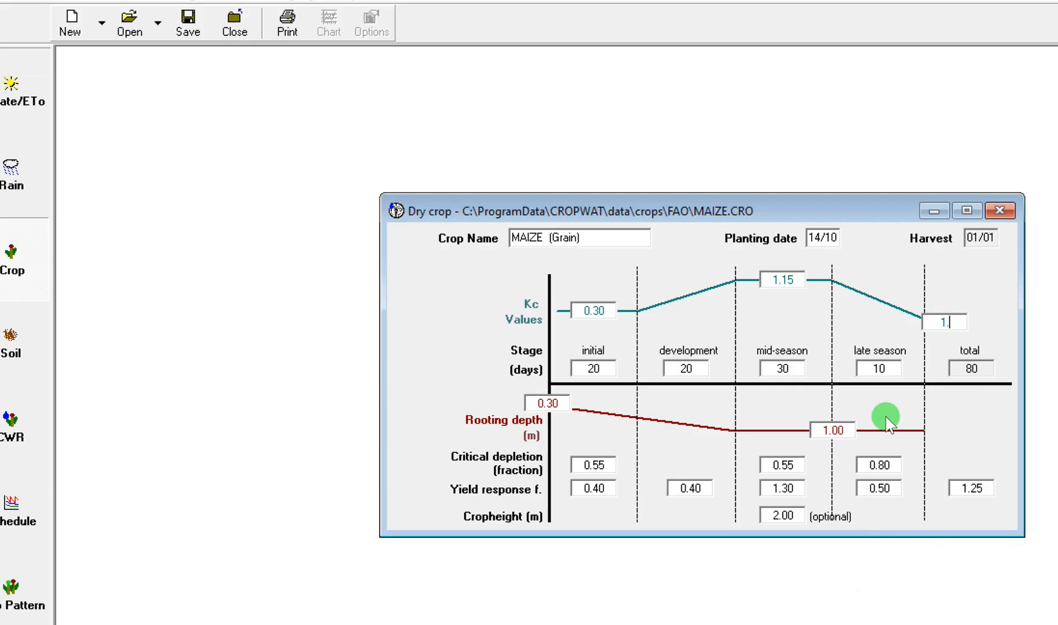
type("05")
- Load RICE.CRO from the FAO folder, discarding the changes to the maize crop data
left_click(135, 26)
left_click(545, 328)
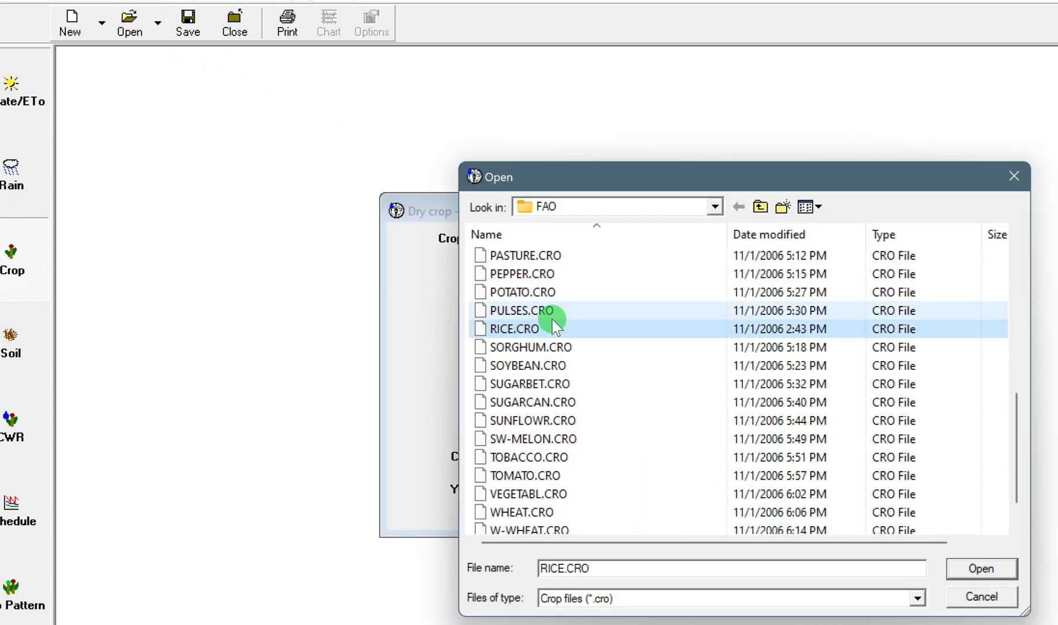
left_click(982, 568)
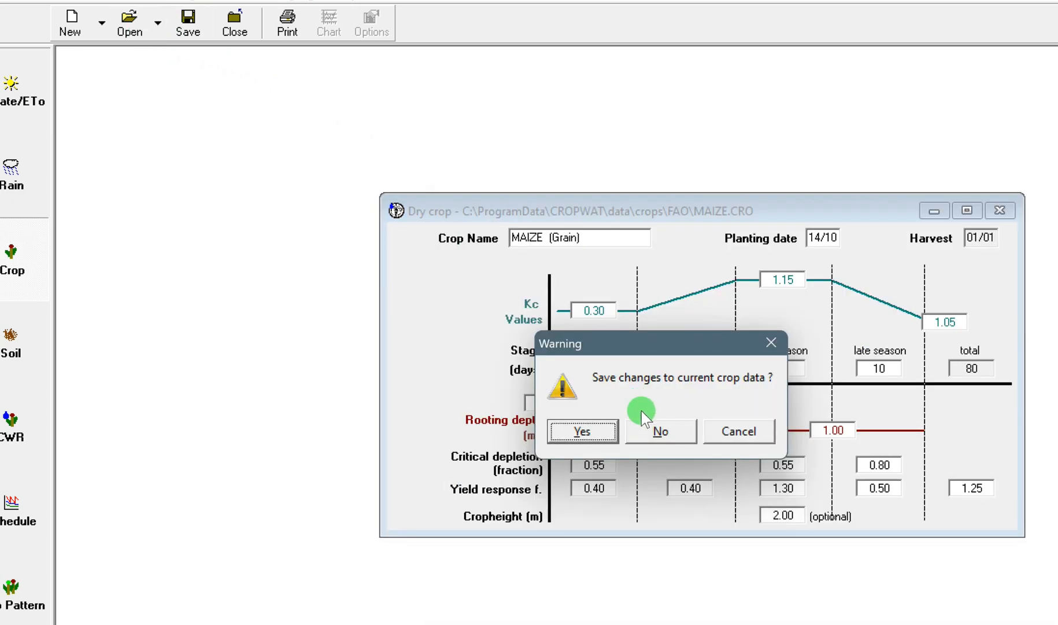
left_click(670, 433)
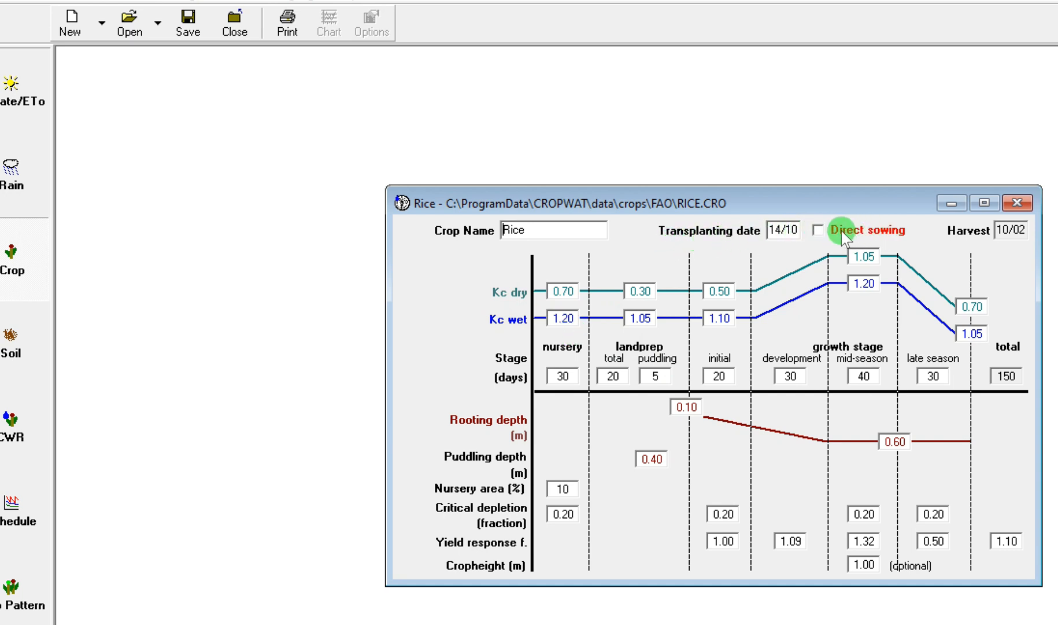
- Switch the rice crop between transplanting and direct sowing to compare the form, ending with direct sowing enabled
left_click(818, 229)
left_click(816, 231)
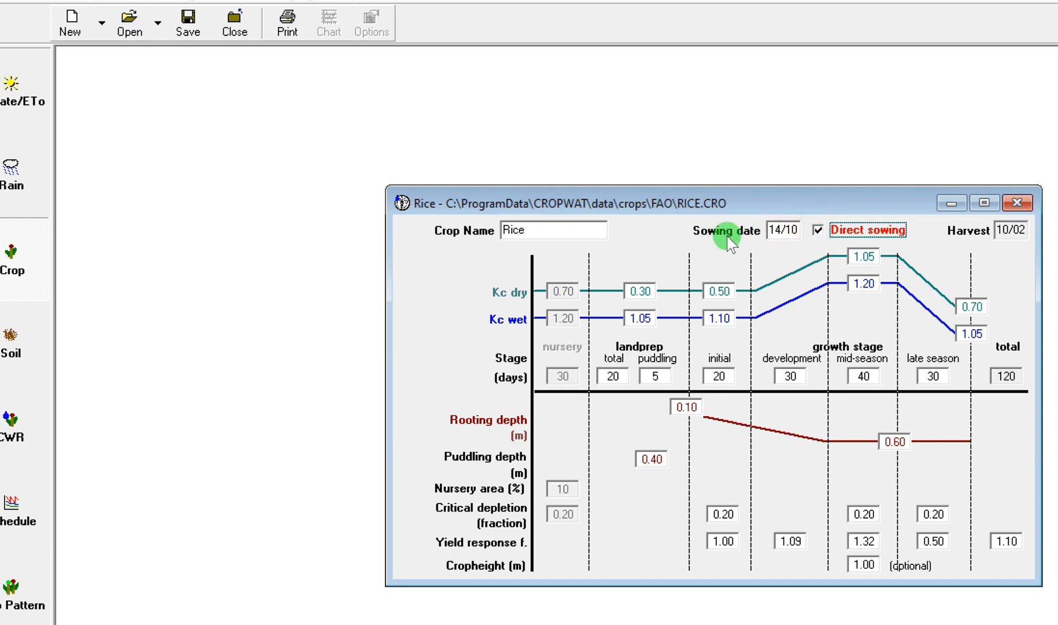
left_click(815, 230)
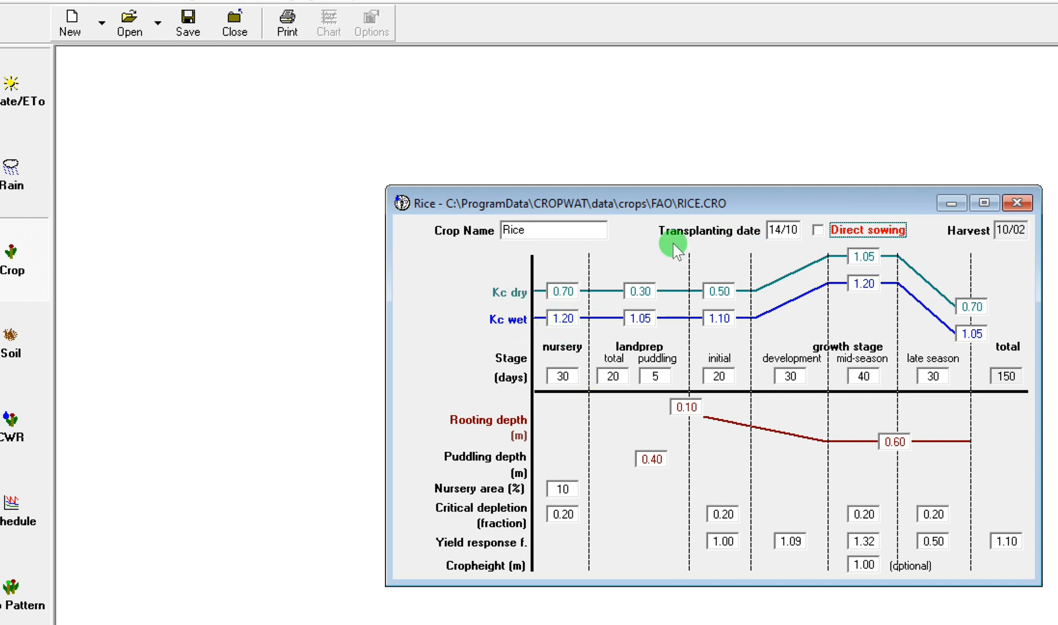
left_click(816, 230)
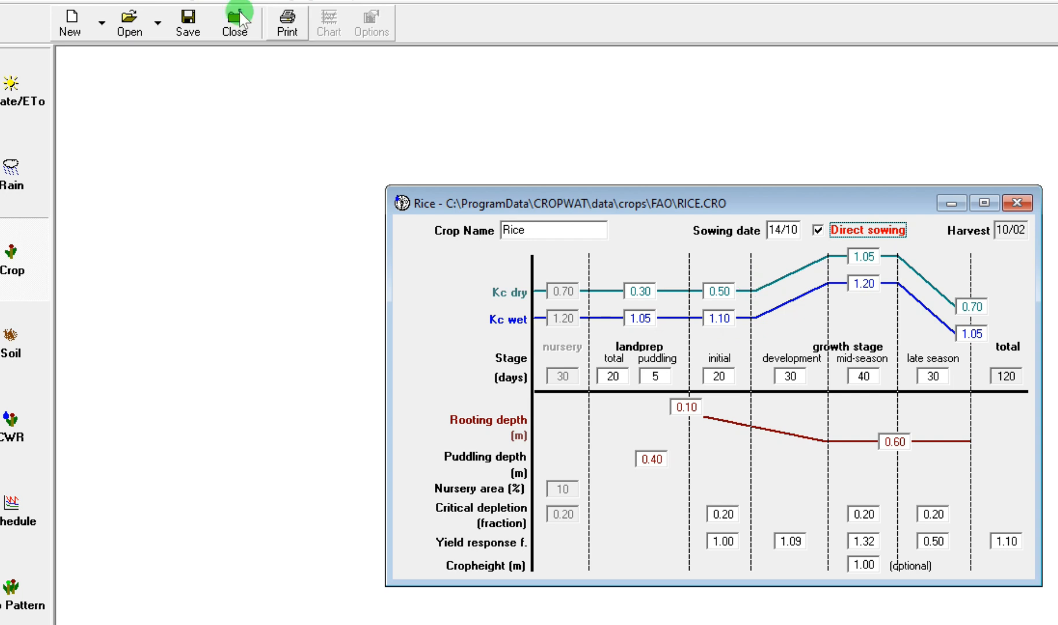
- Start a new dry crop form, load MAIZE.CRO from the FAO folder into it and minimize the crop window
left_click(102, 23)
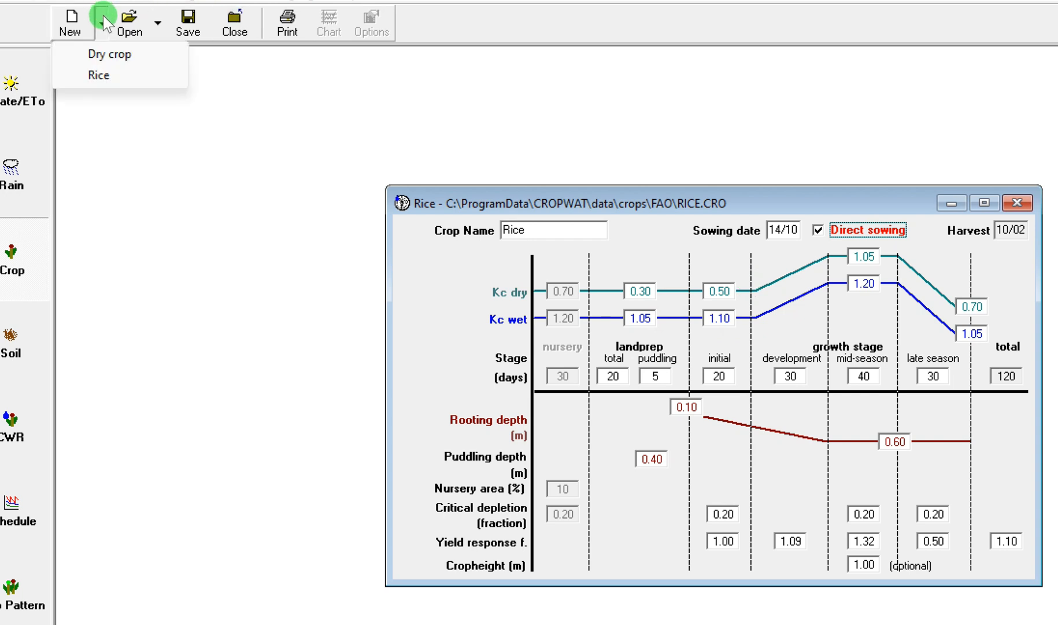
left_click(106, 54)
left_click(145, 26)
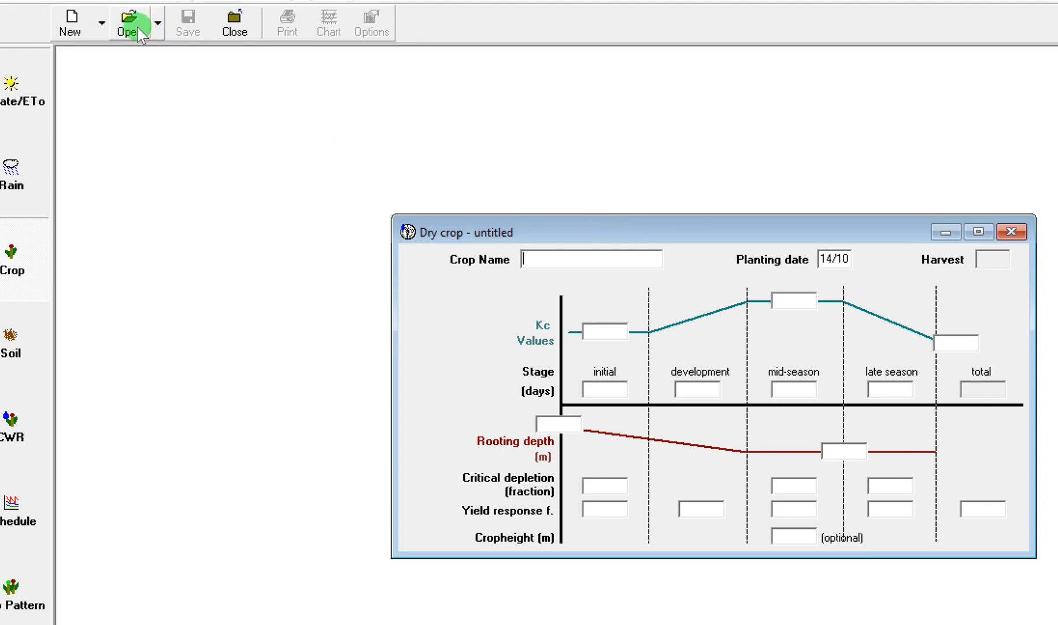
scroll(573, 358, "down", 2)
scroll(581, 376, "down", 1)
left_click(539, 418)
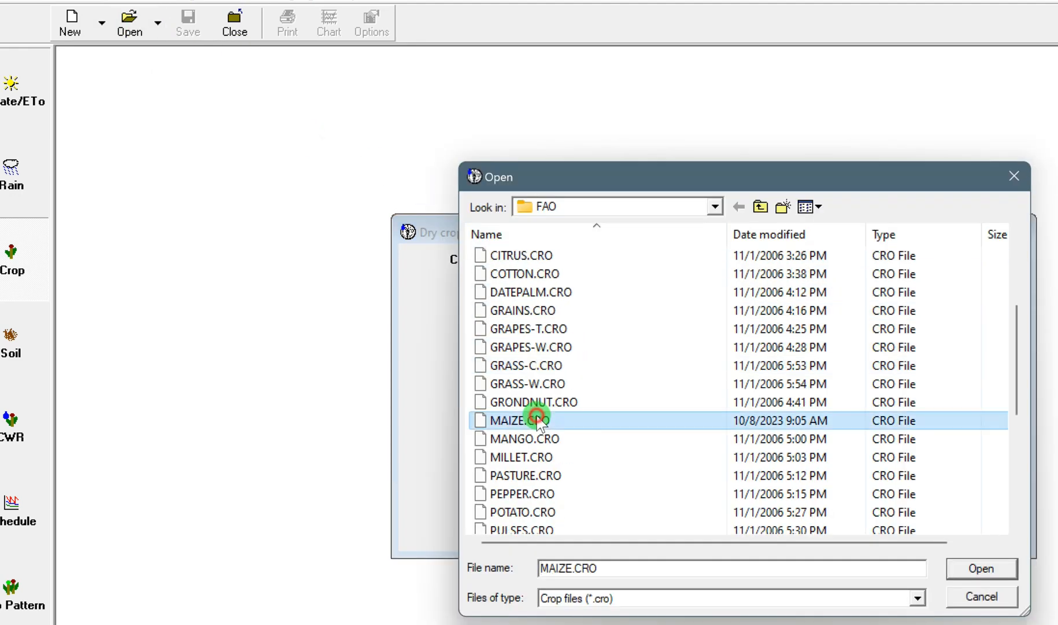
left_click(981, 568)
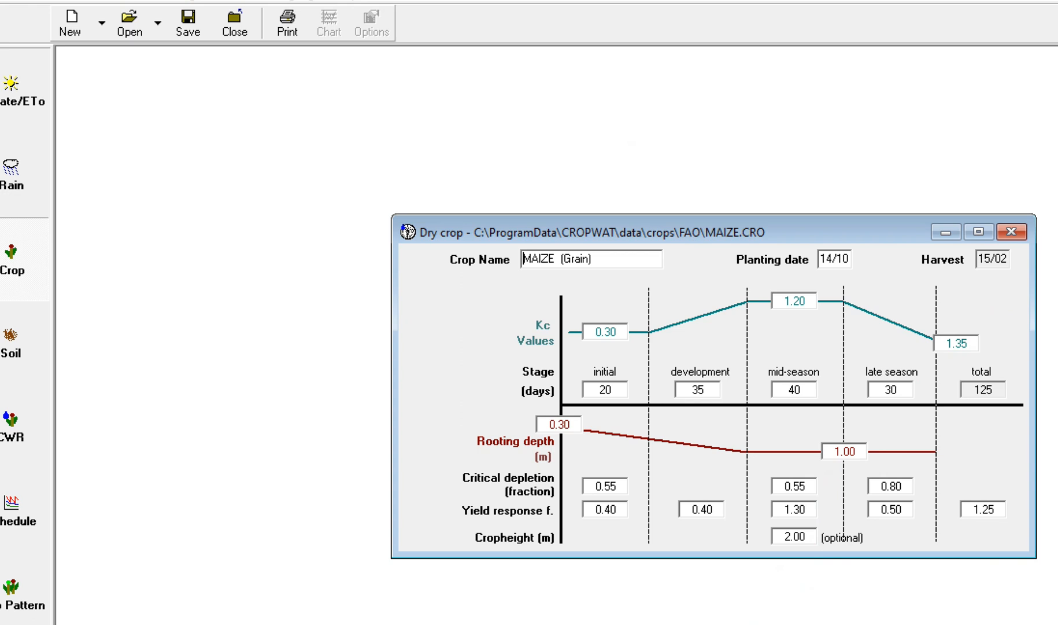
left_click(950, 230)
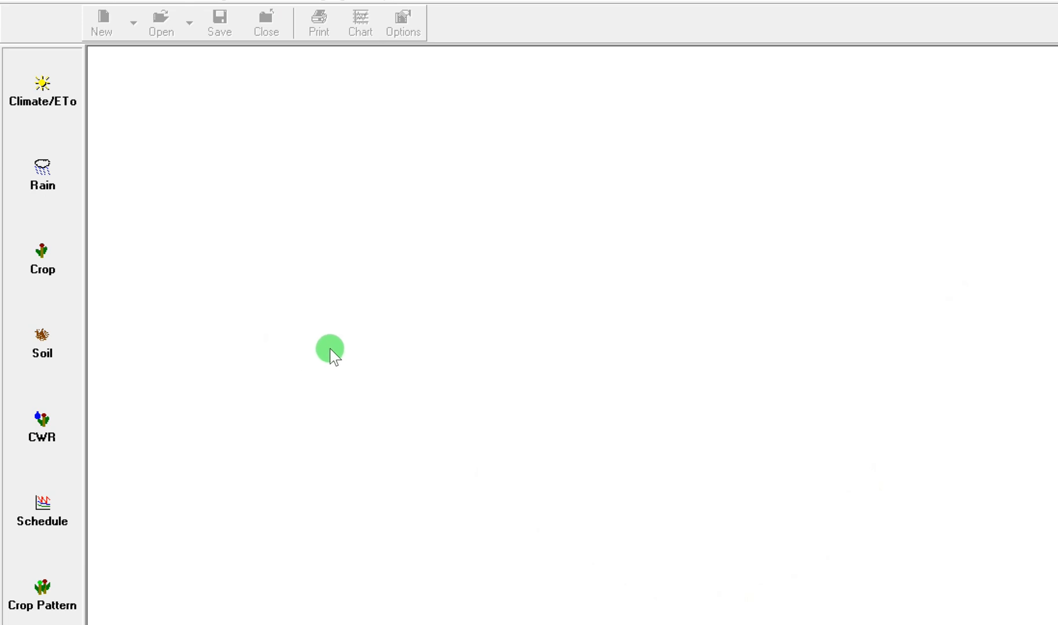
- Open the soil module, load RED SANDY LOAM.SOI from the soils folder and minimize the soil window
left_click(59, 354)
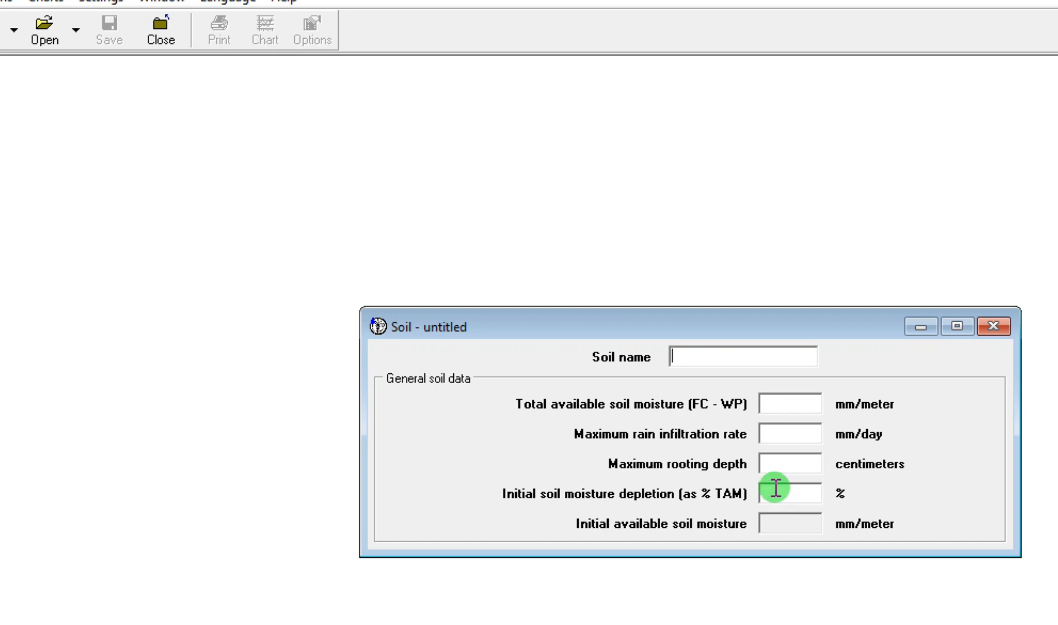
left_click(45, 30)
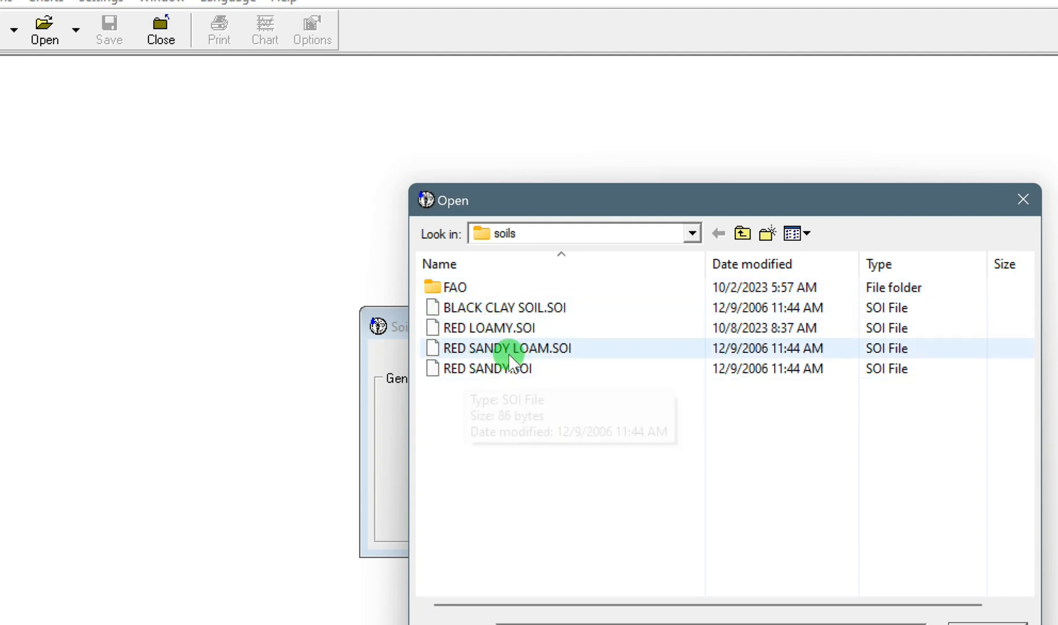
double_click(449, 289)
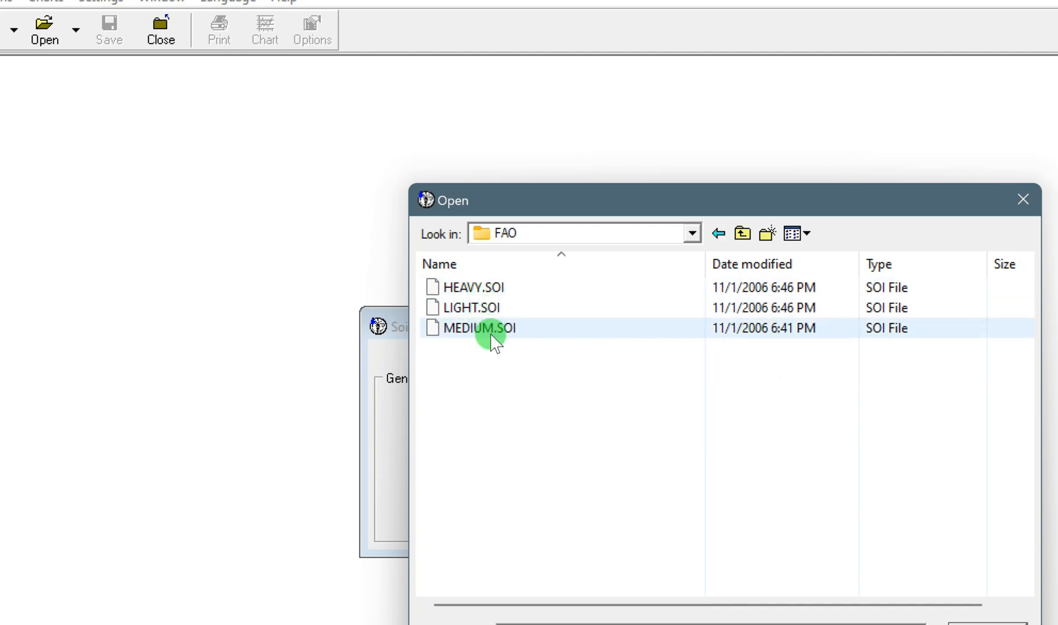
left_click(743, 233)
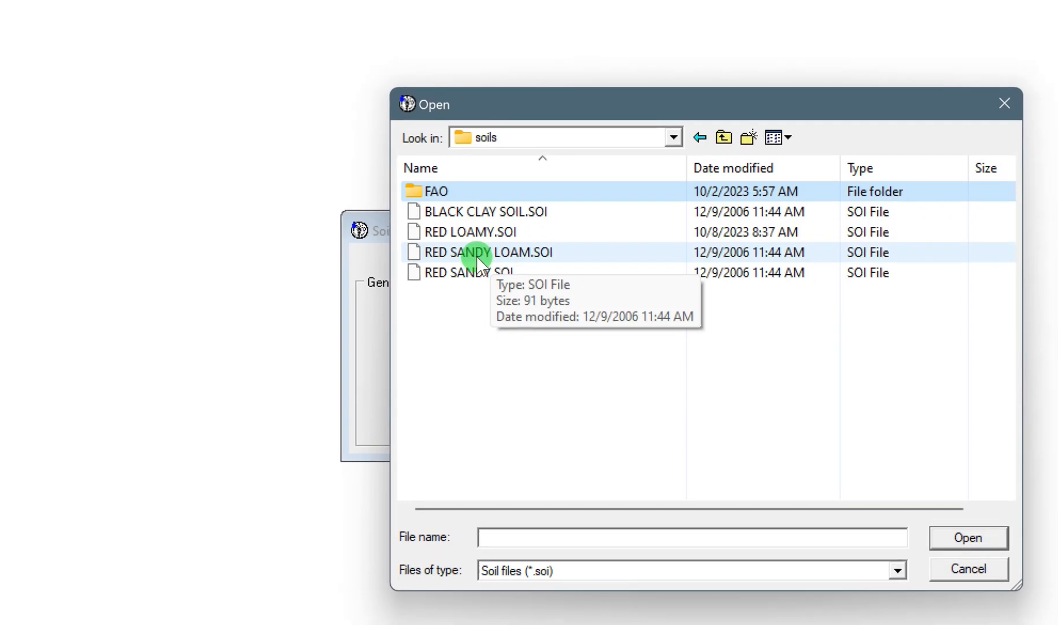
left_click(496, 350)
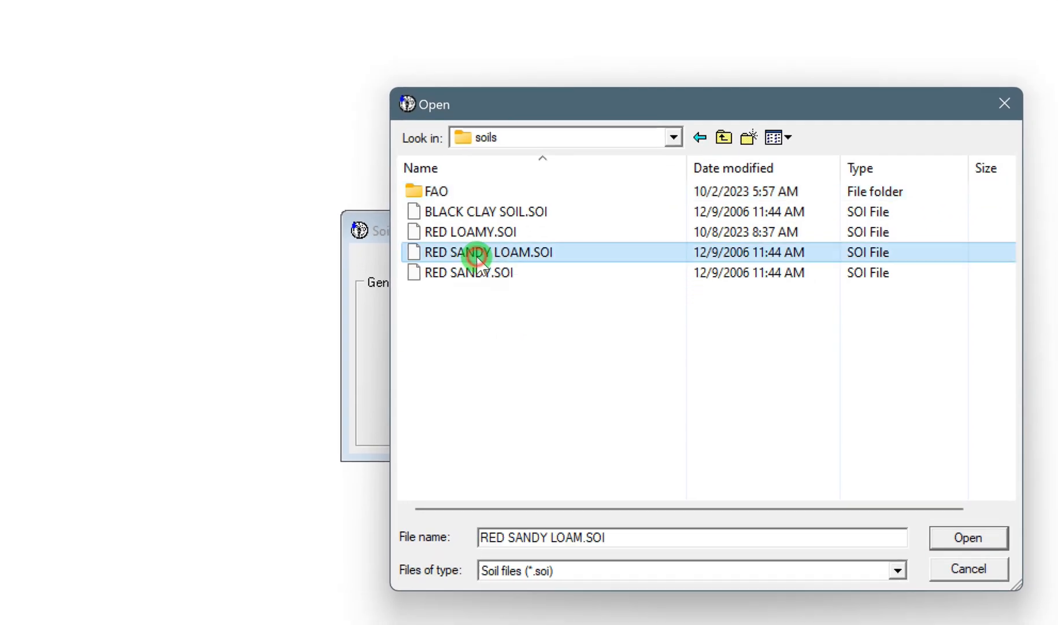
left_click(983, 538)
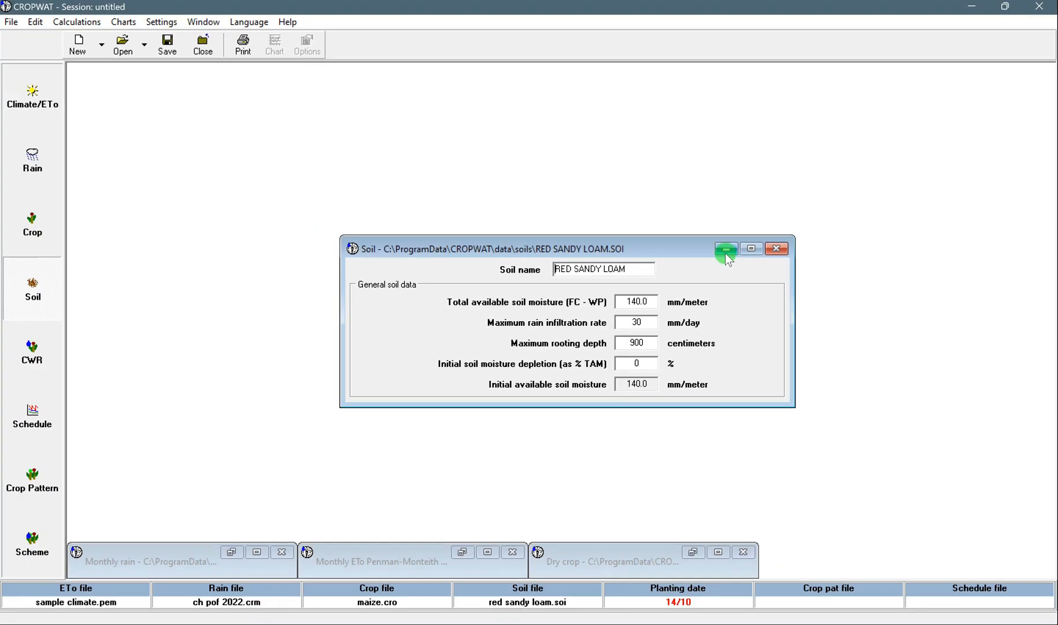
left_click(844, 191)
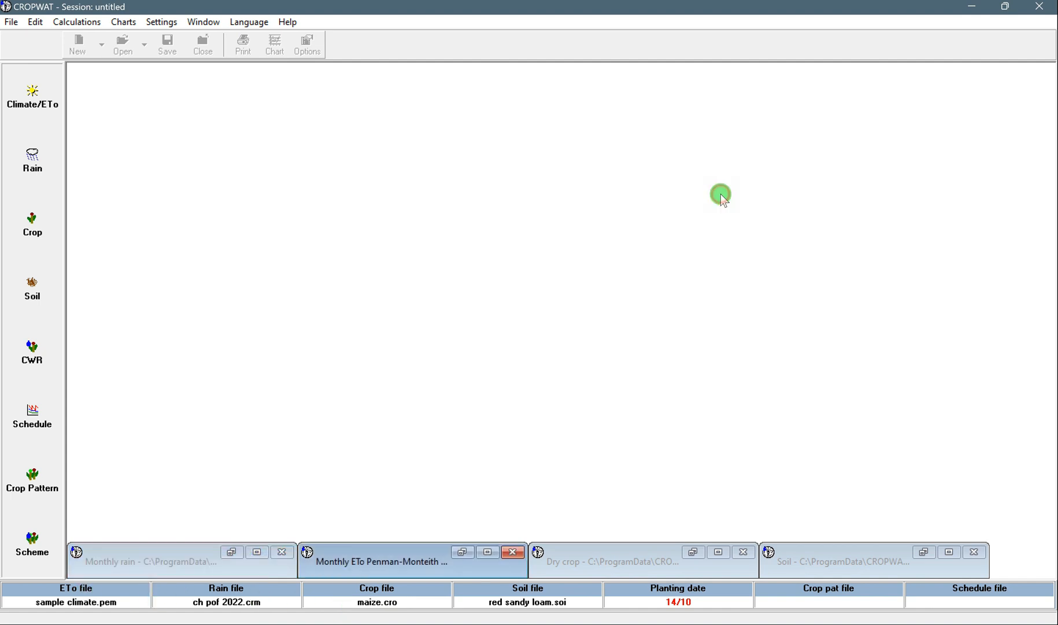
- Review the monthly rain and Penman-Monteith climate data together with their Climate / ETo / Rain chart
left_click(232, 552)
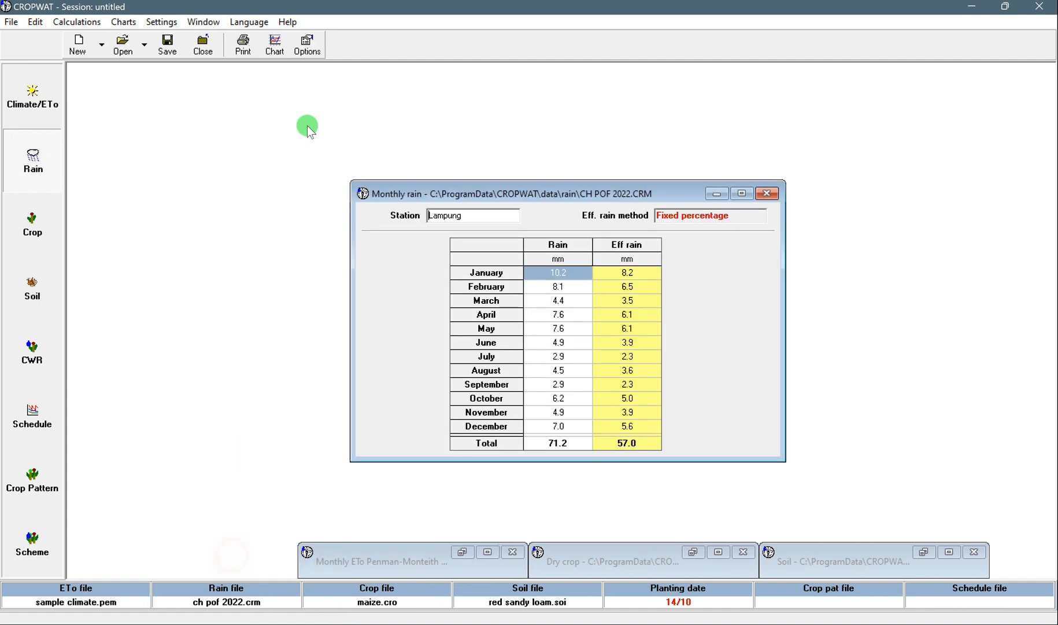
left_click(274, 49)
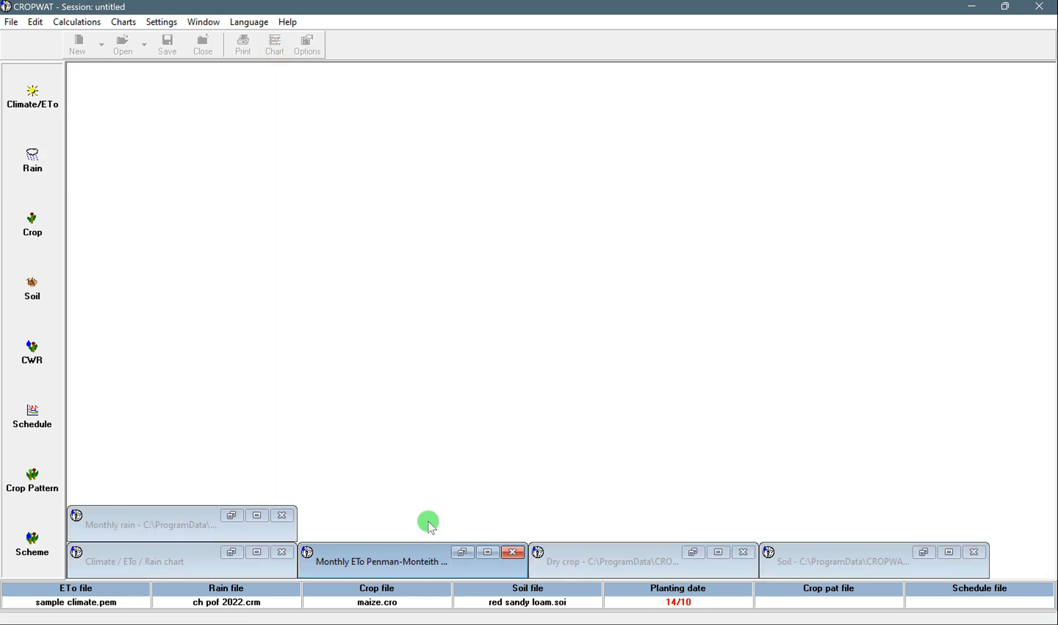
left_click(484, 552)
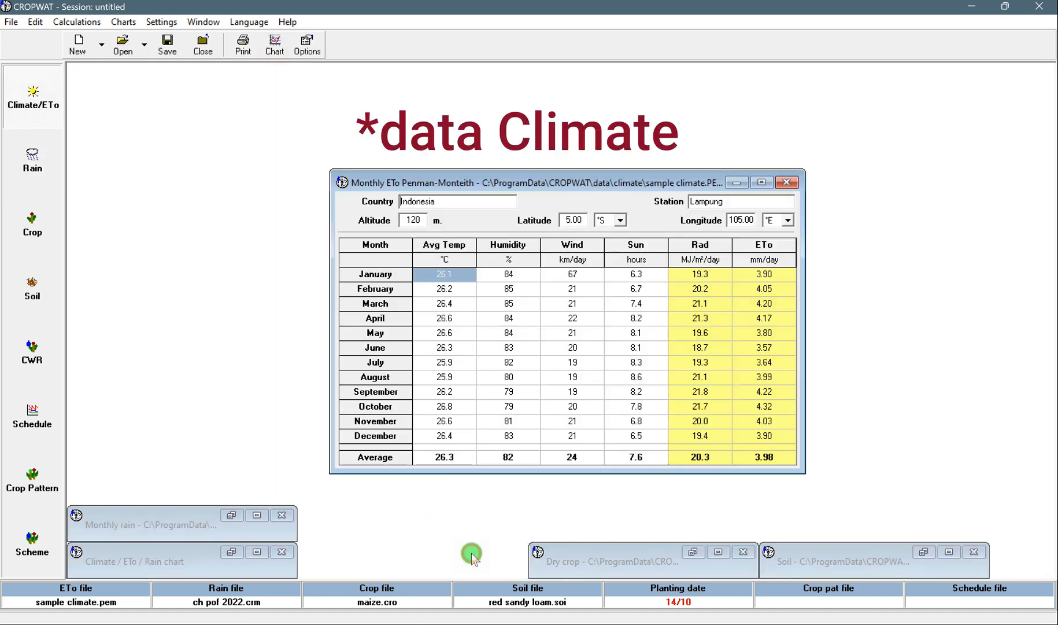
left_click(274, 45)
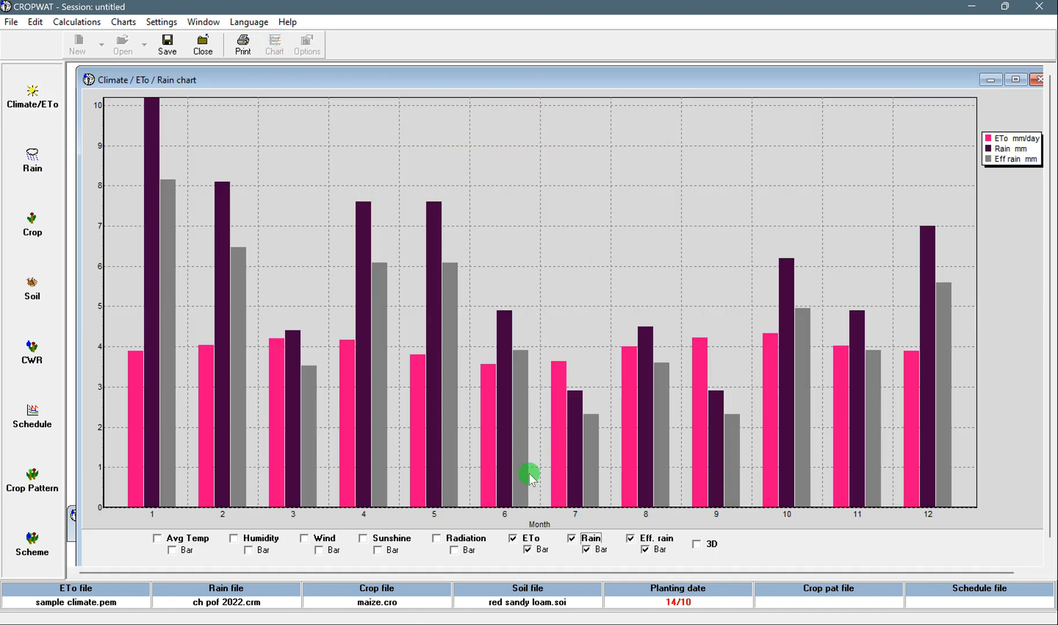
left_click_drag(279, 83, 269, 79)
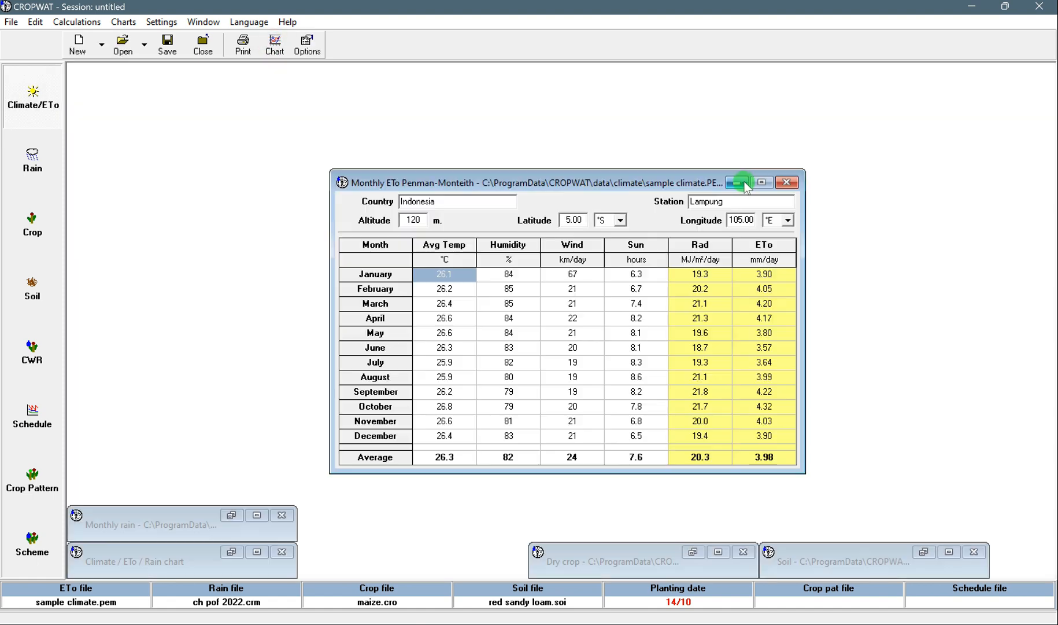
left_click(741, 182)
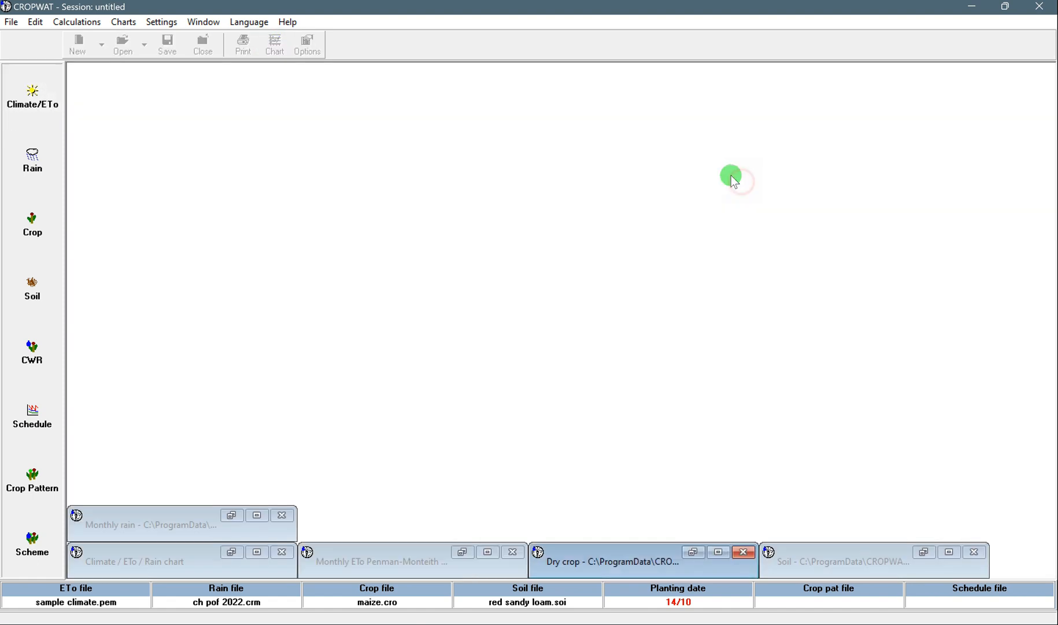
- Review the loaded maize crop and soil data, minimizing their windows again
left_click(44, 224)
left_click(42, 280)
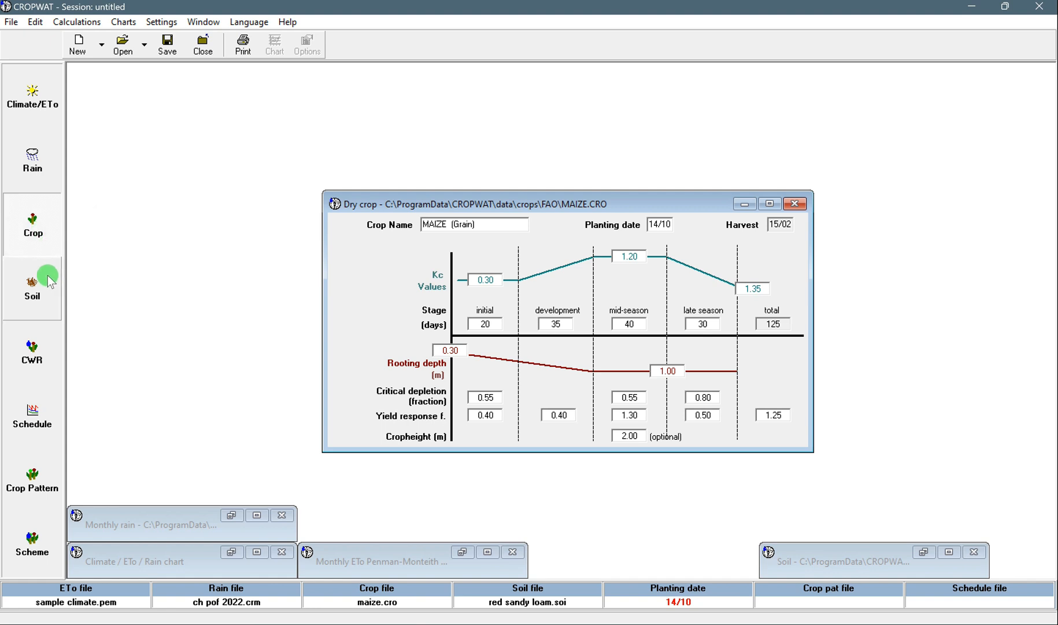
left_click(727, 248)
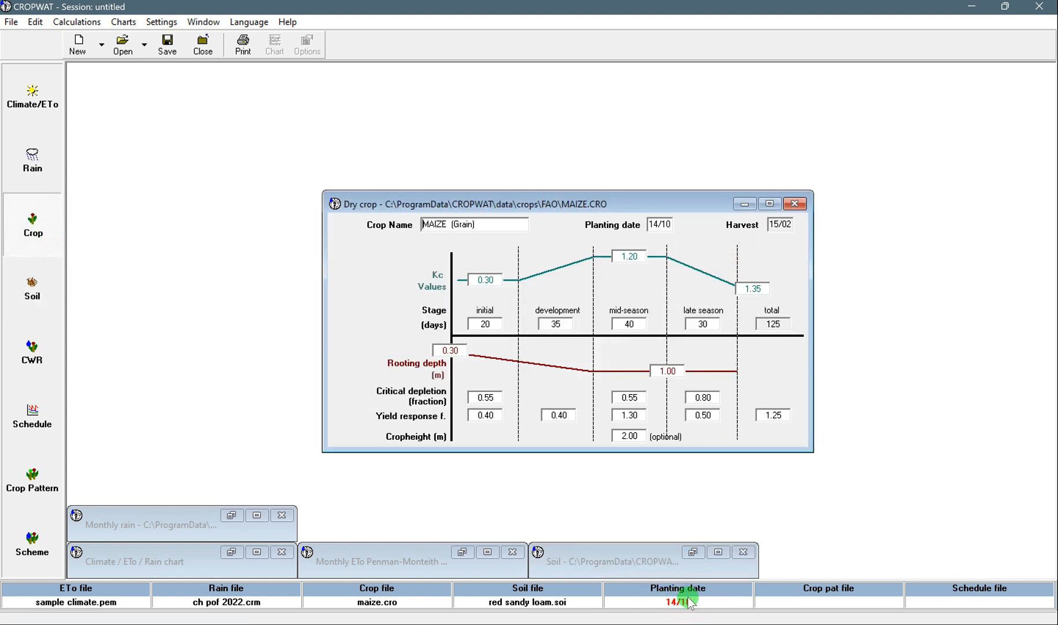
left_click(744, 204)
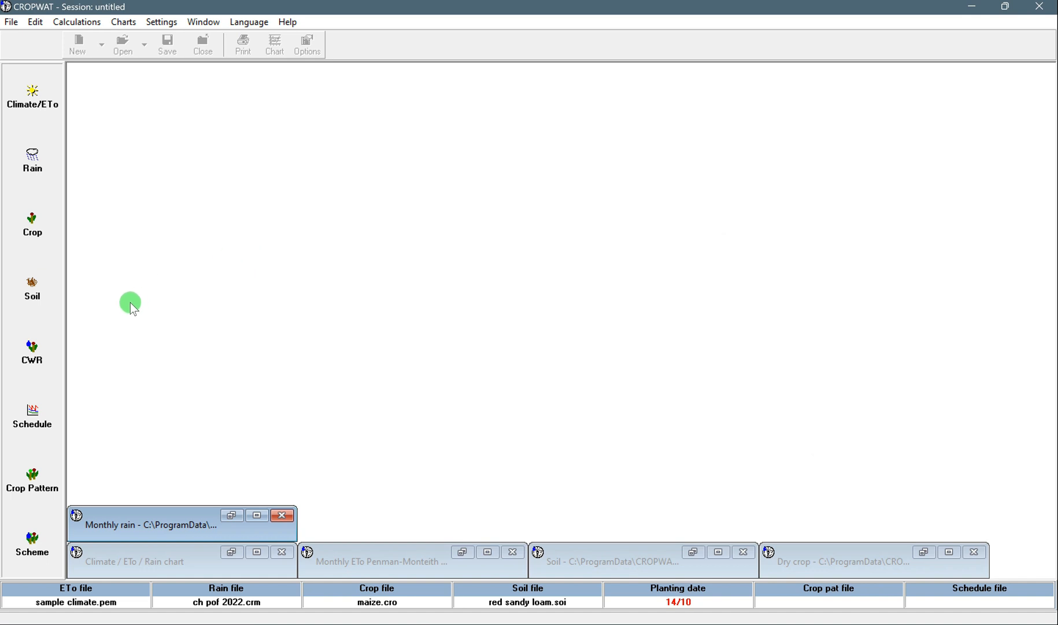
- Calculate the crop water requirements for the maize crop and examine the total ETc in the results table
left_click(39, 367)
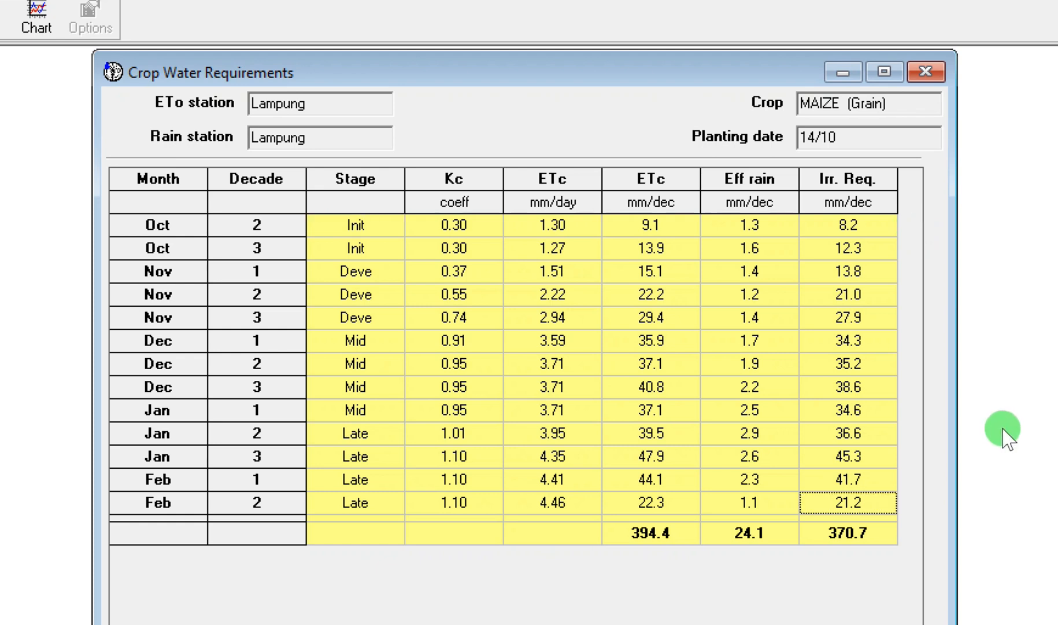
left_click(641, 537)
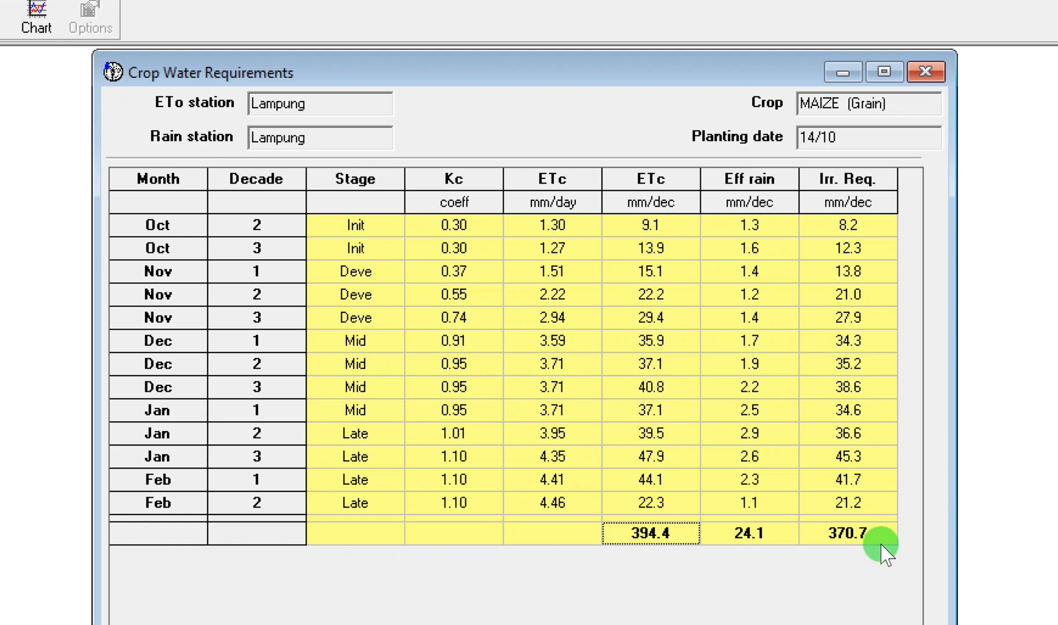
- Review the Crop Water Requirements graph for the maize crop and minimize the crop water requirements windows
left_click_drag(528, 76, 533, 76)
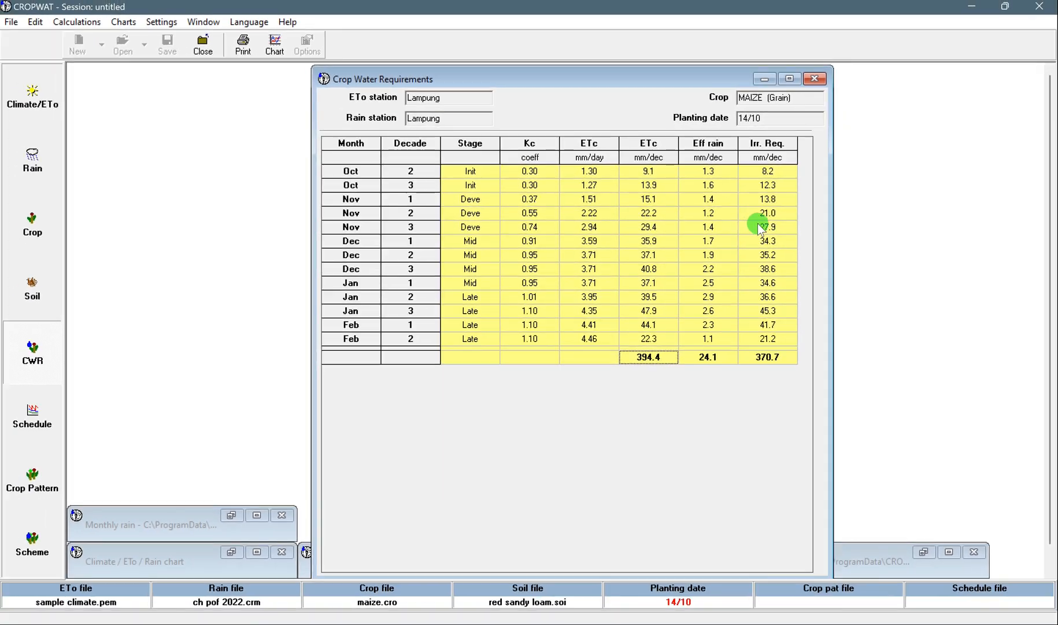
left_click(275, 44)
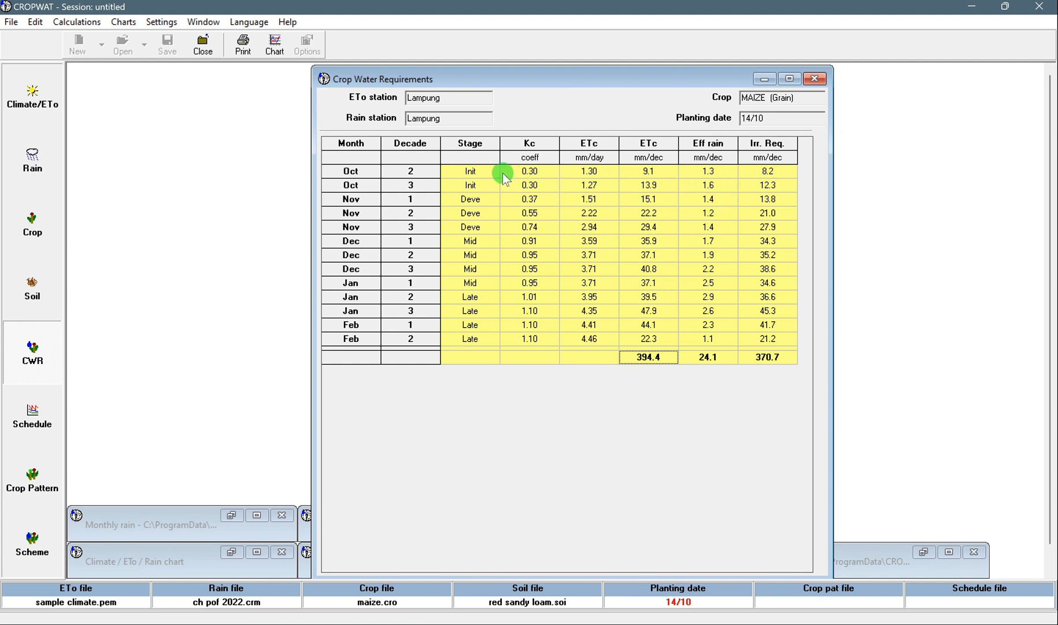
left_click(764, 78)
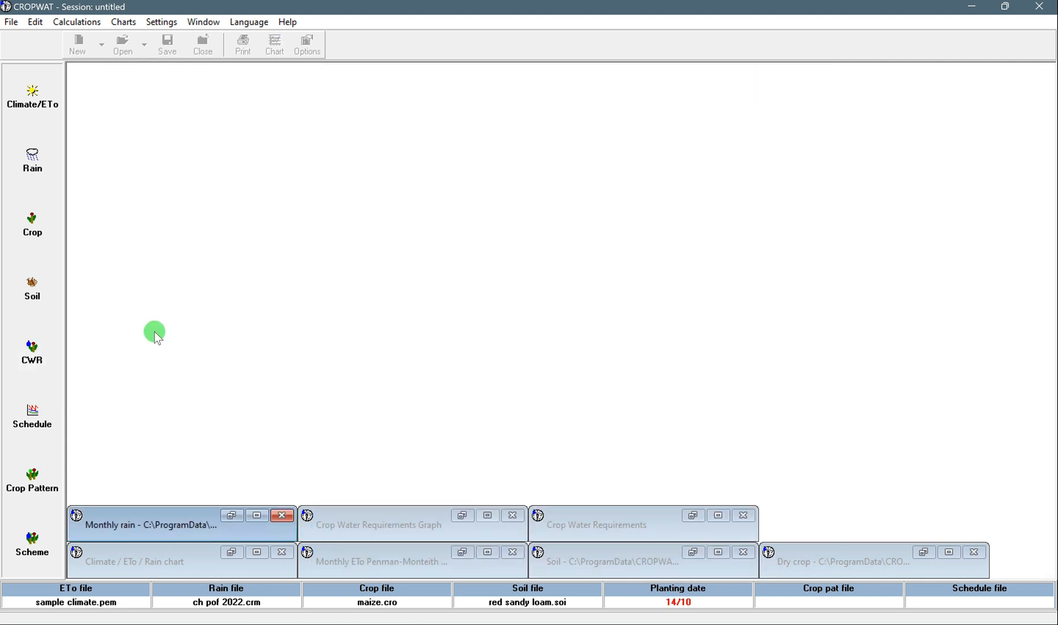
- Calculate the crop irrigation schedule for maize on red sandy loam and open its scheduling options
left_click(40, 428)
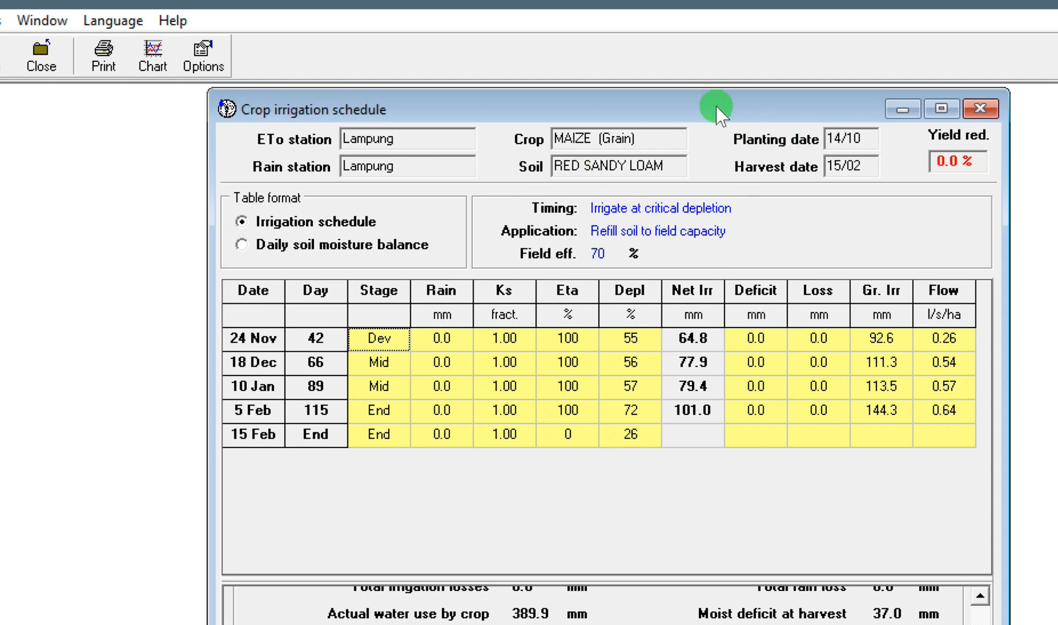
left_click_drag(716, 106, 710, 118)
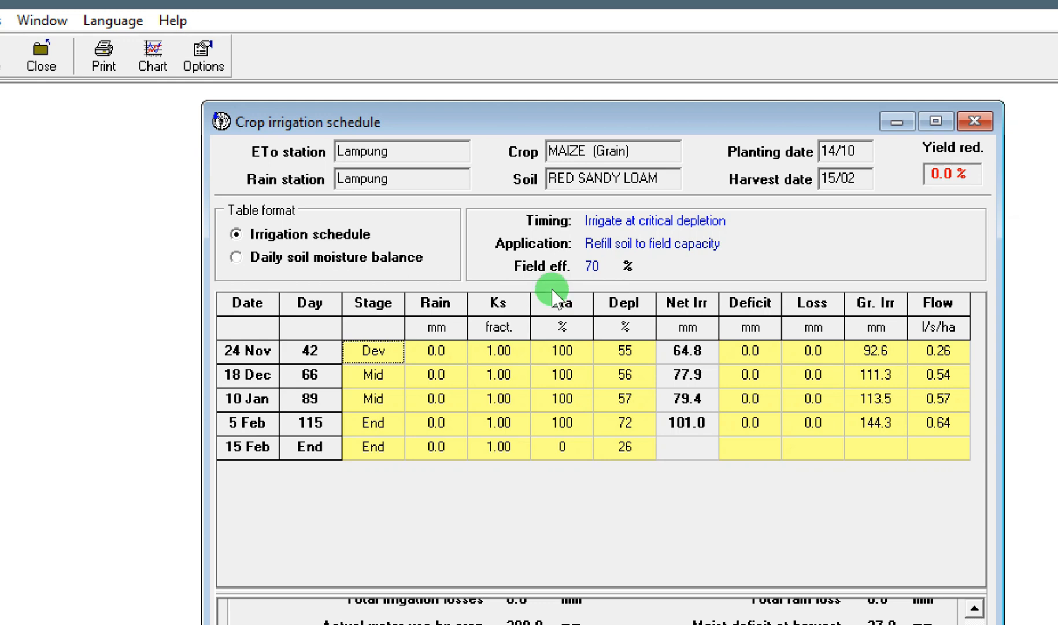
left_click_drag(544, 117, 579, 103)
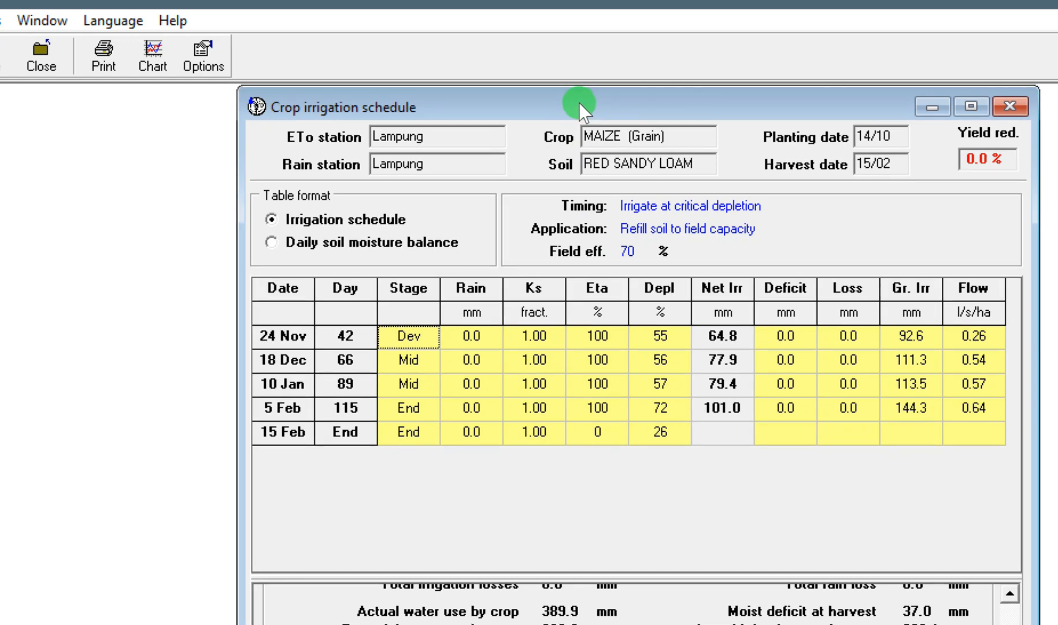
left_click(211, 57)
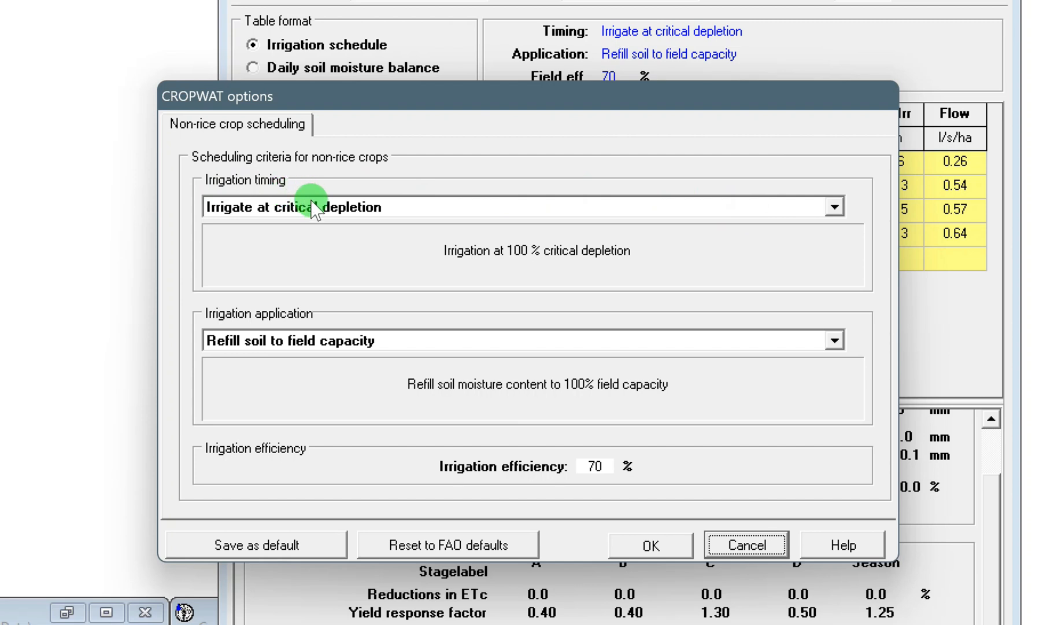
- Try irrigation at user defined intervals, look through the user defined timing/application table and cancel it
left_click(707, 212)
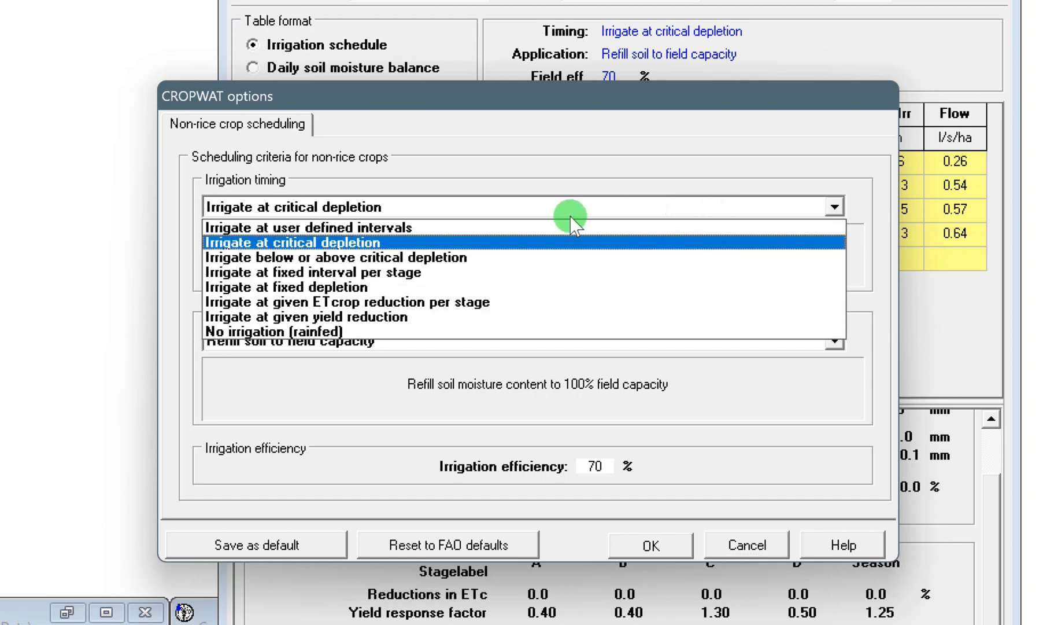
left_click(350, 228)
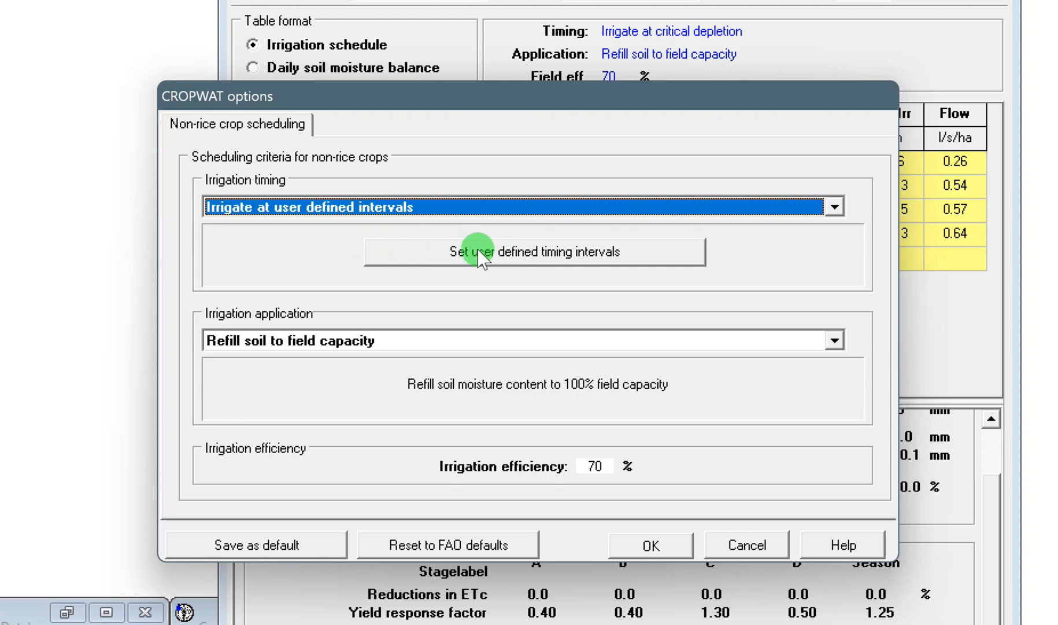
left_click(434, 247)
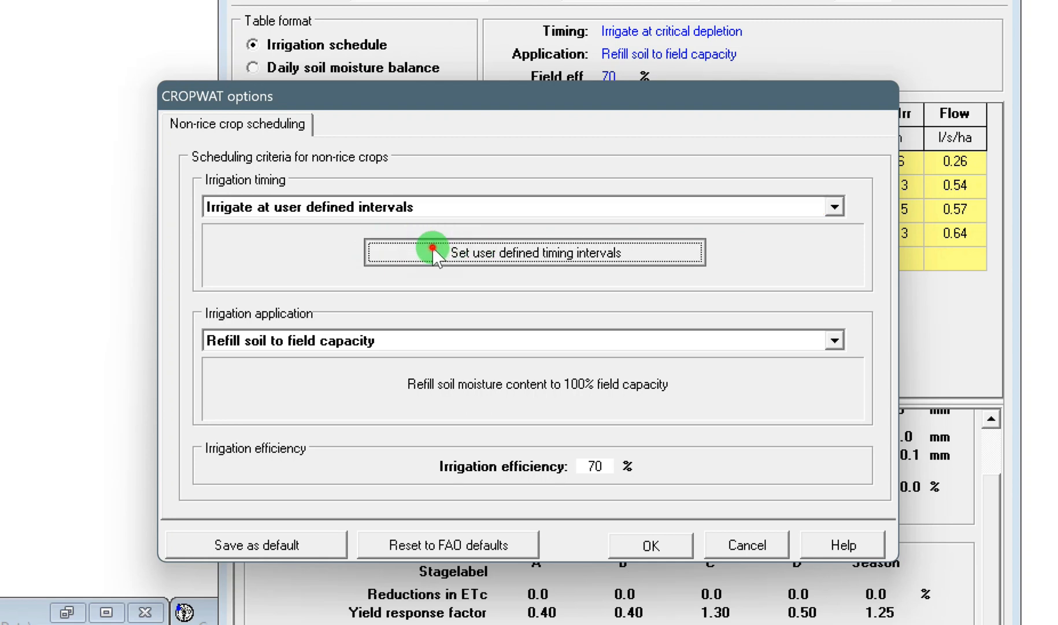
scroll(496, 314, "down", 20)
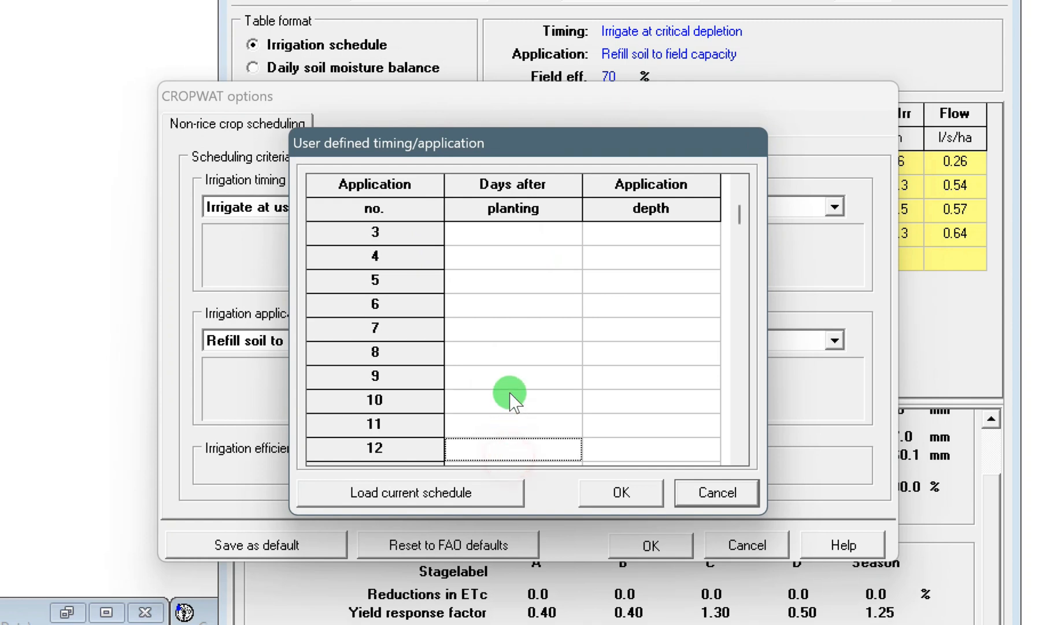
scroll(502, 371, "up", 20)
key("Escape")
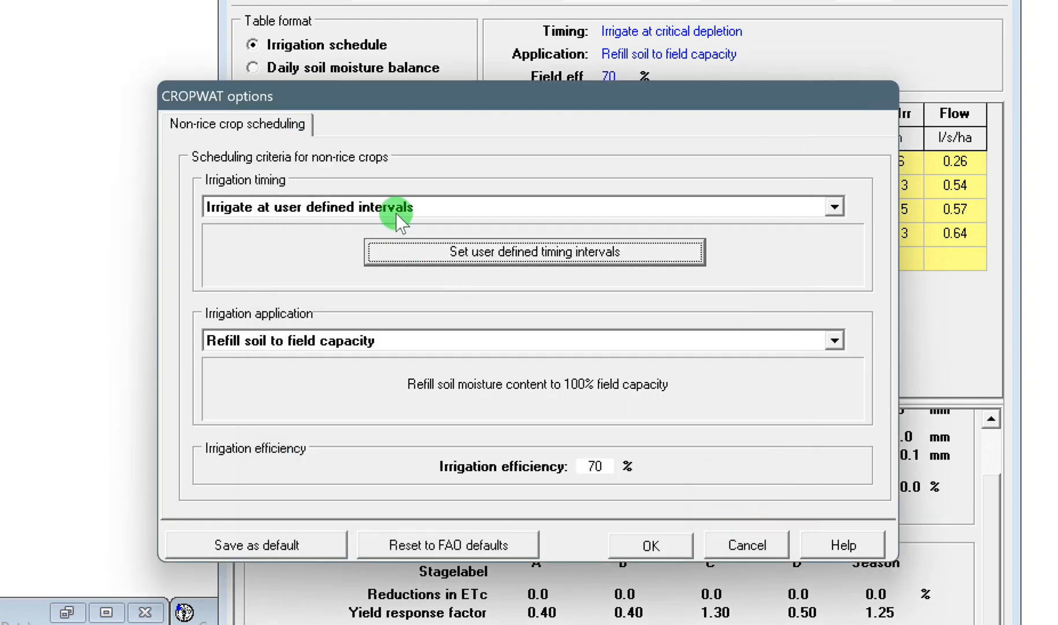
- Set the irrigation timing to Irrigate at critical depletion and the irrigation application to Refill soil to field capacity
left_click(411, 206)
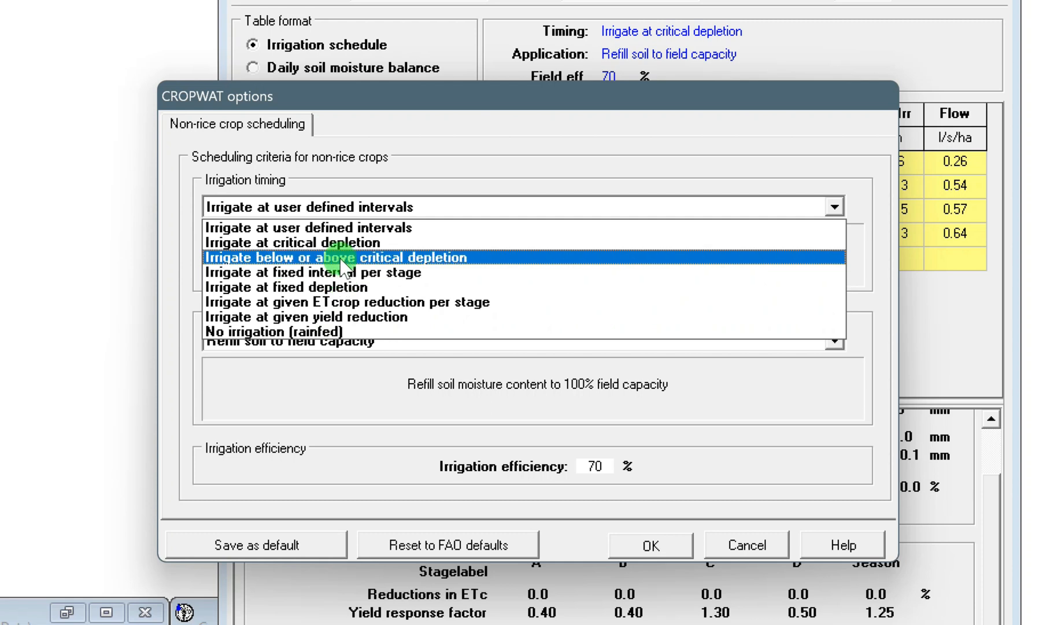
left_click(387, 243)
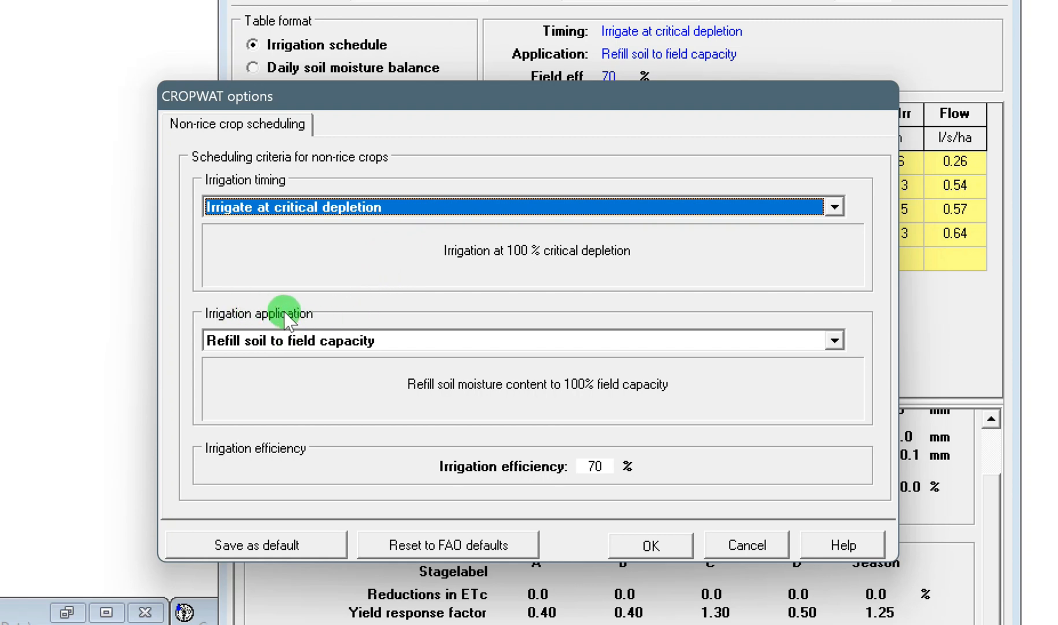
left_click(399, 340)
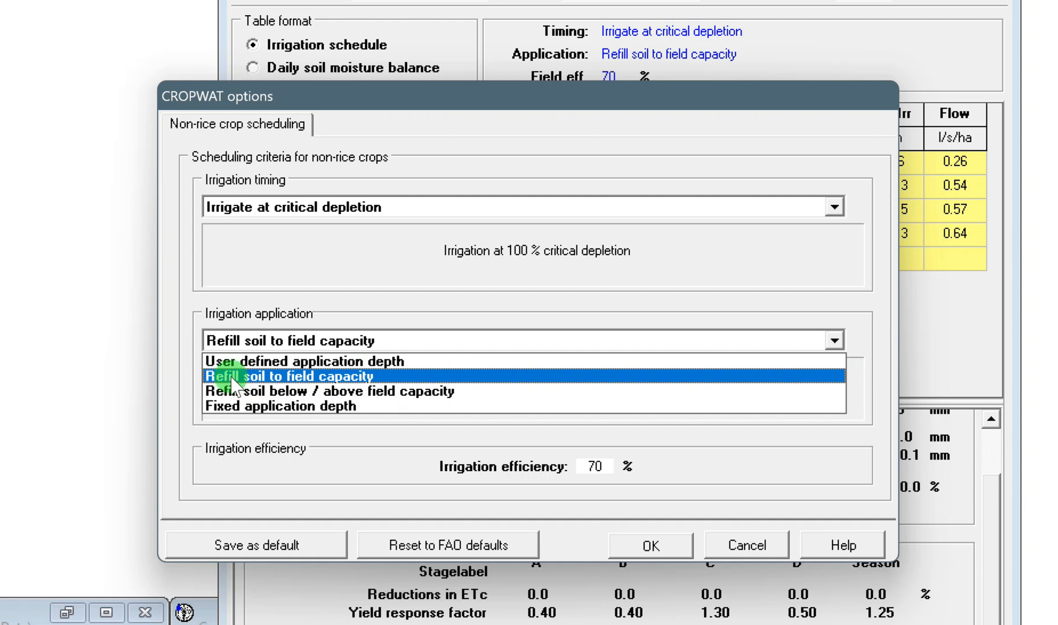
left_click(341, 376)
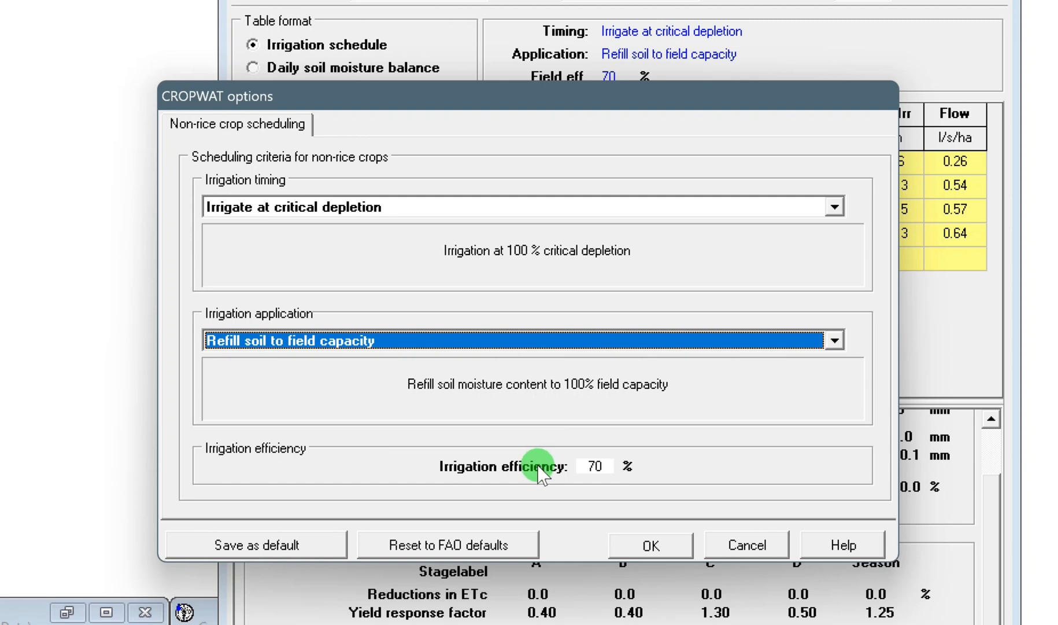
- Set the irrigation efficiency to 90 % and apply the scheduling options
left_click_drag(490, 93, 576, 40)
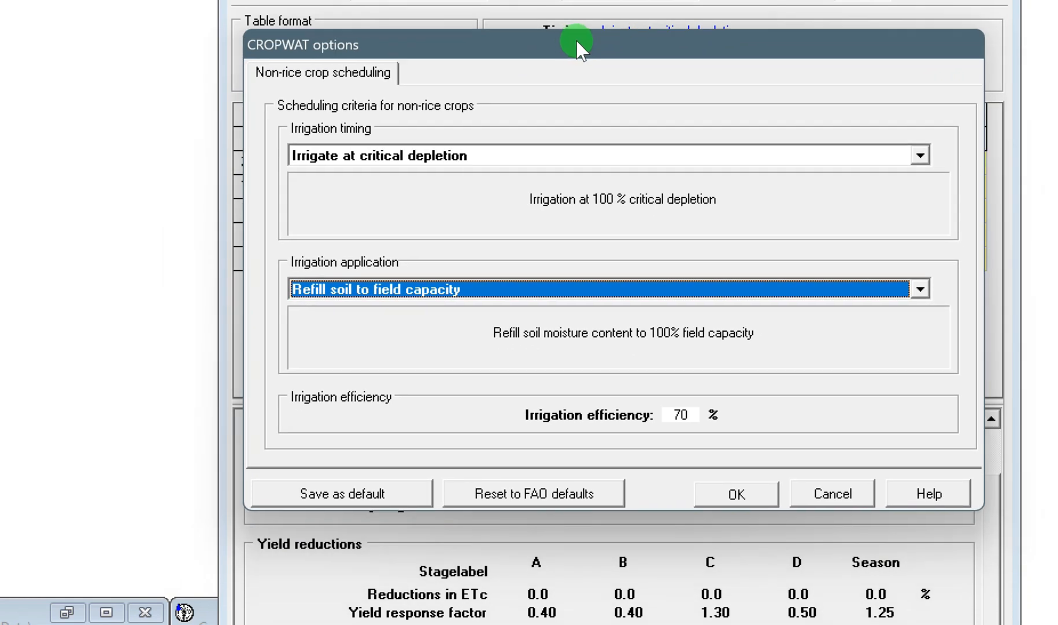
left_click_drag(680, 417, 692, 414)
left_click(693, 413)
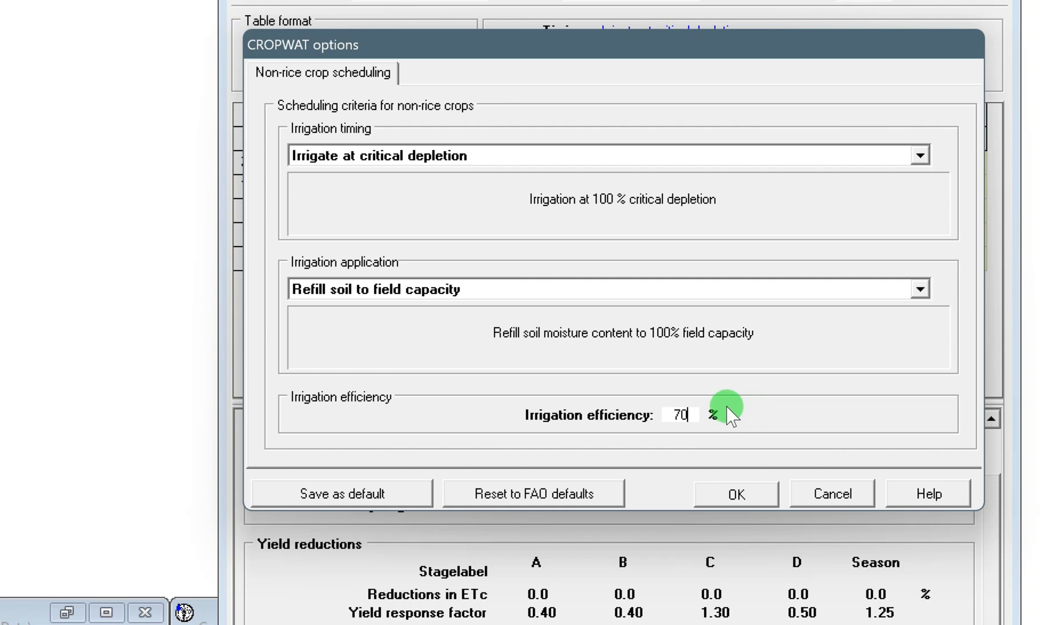
left_click_drag(673, 418, 679, 418)
type("9")
left_click(738, 494)
left_click(734, 494)
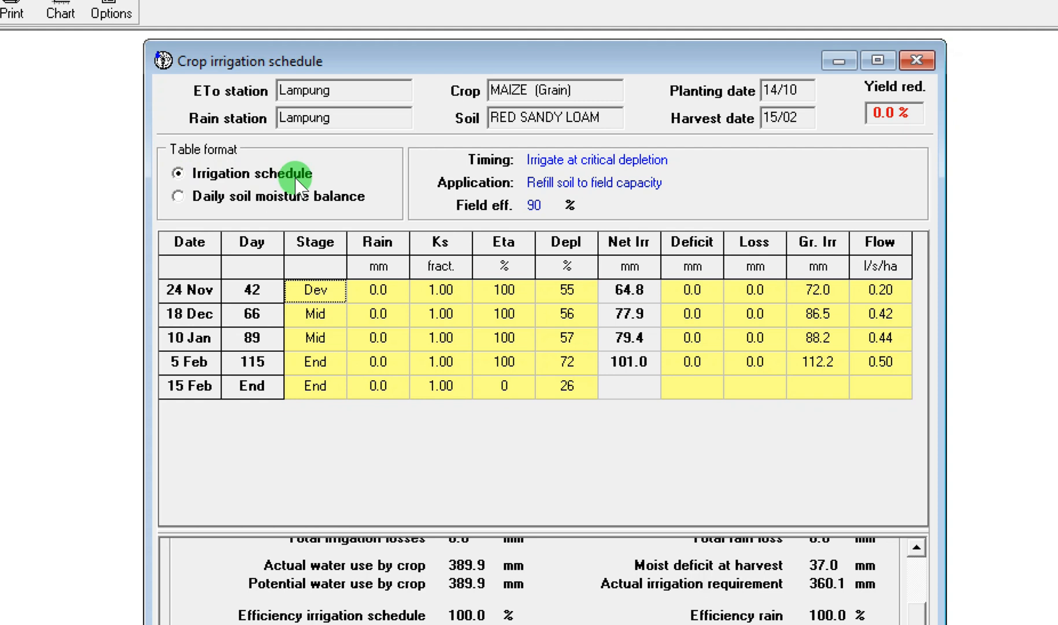
- Review the daily soil moisture balance, return to the irrigation schedule table format and examine its totals
left_click(178, 196)
left_click(324, 290)
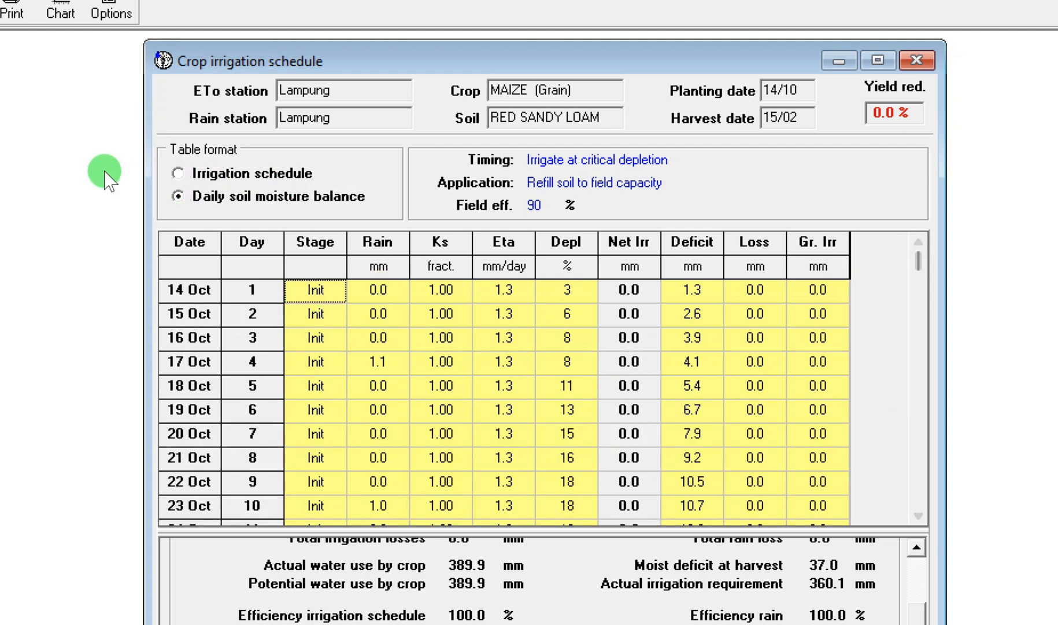
left_click(179, 173)
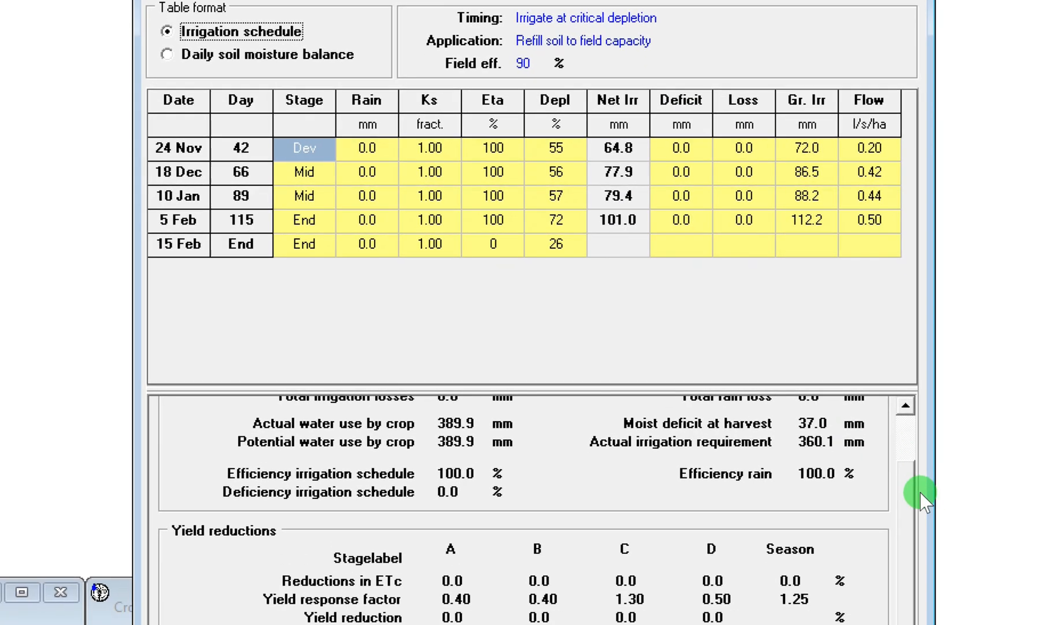
left_click_drag(906, 420, 895, 328)
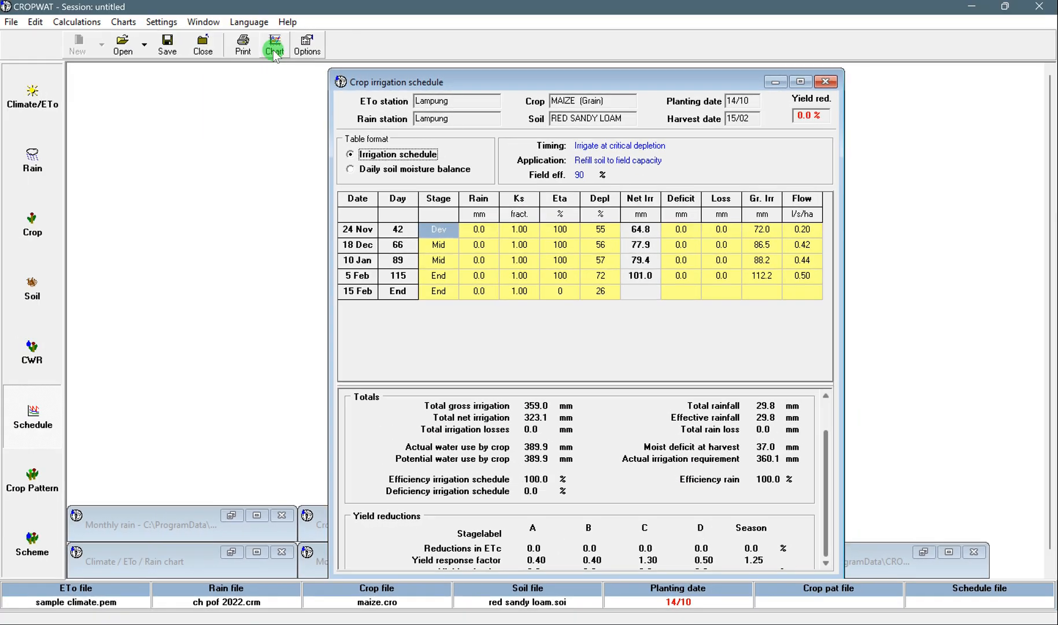
- Examine the irrigation scheduling graph of depletion, RAM and TAM, and minimize the graph window
left_click(274, 47)
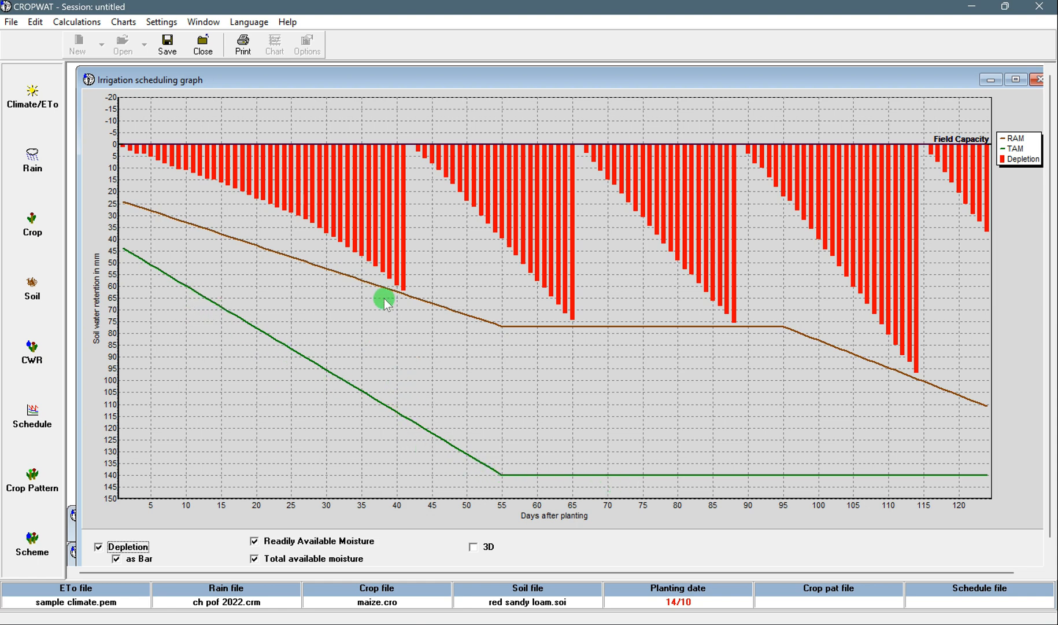
mouse_move(922, 77)
left_mouse_down()
mouse_move(898, 75)
mouse_move(913, 77)
left_mouse_up()
left_click(977, 79)
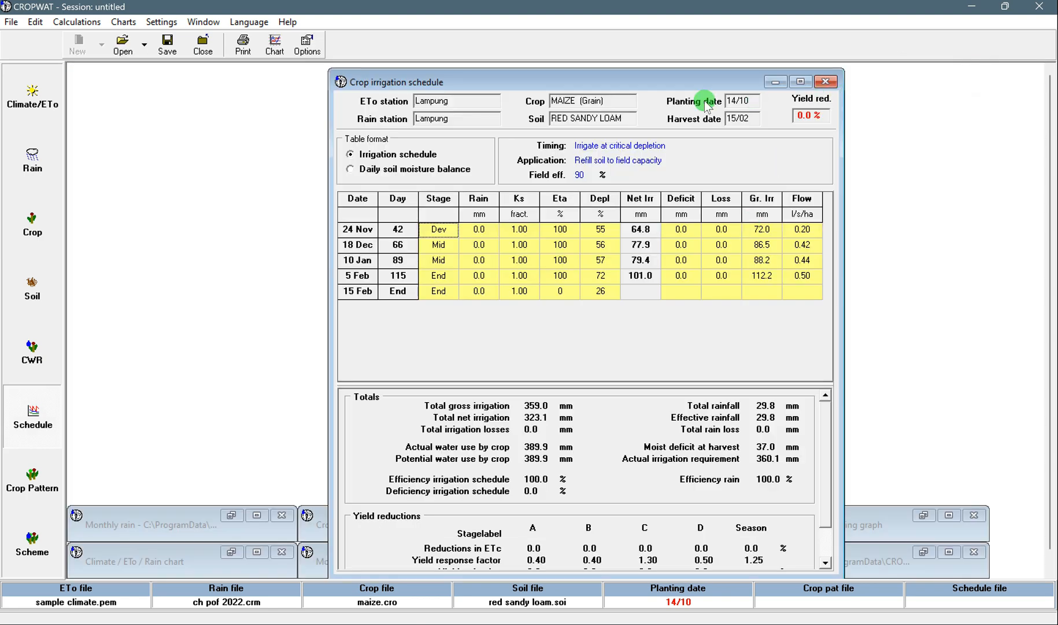
left_click(276, 49)
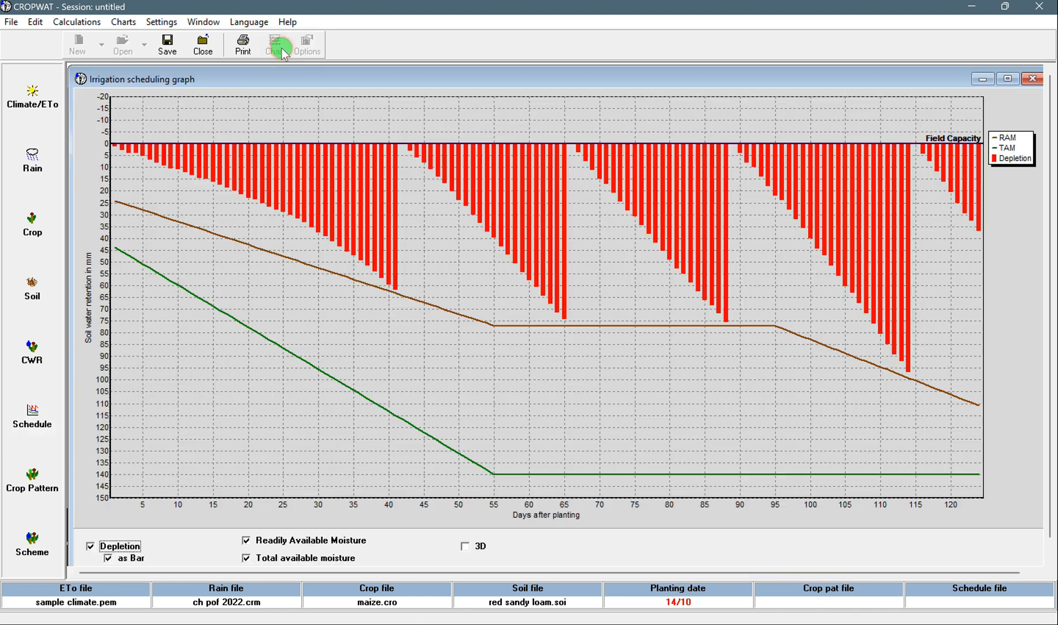
left_click(244, 47)
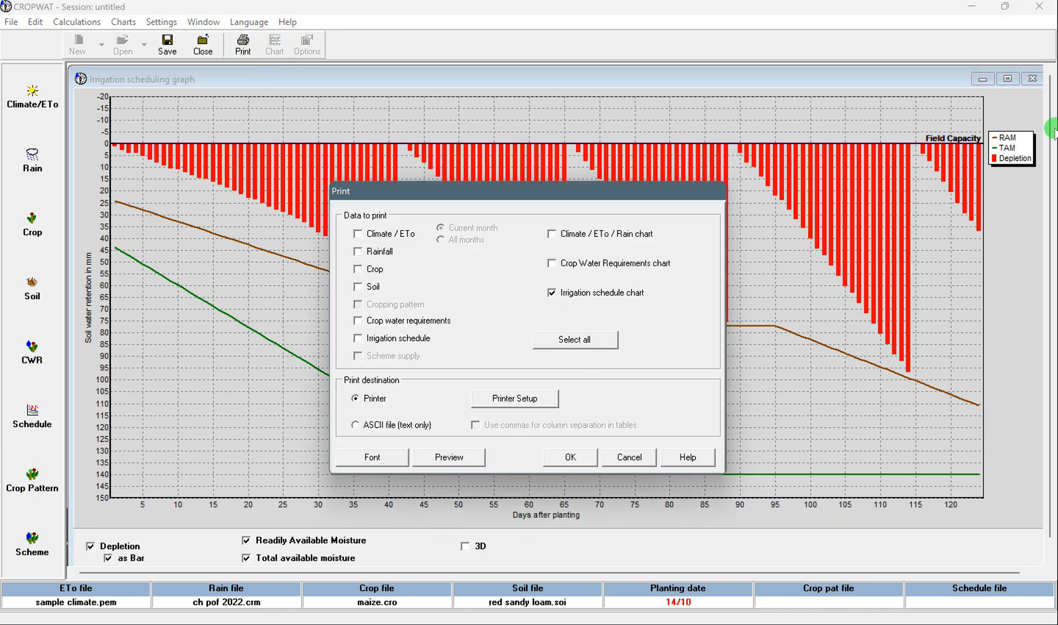
left_click(639, 456)
left_click(983, 78)
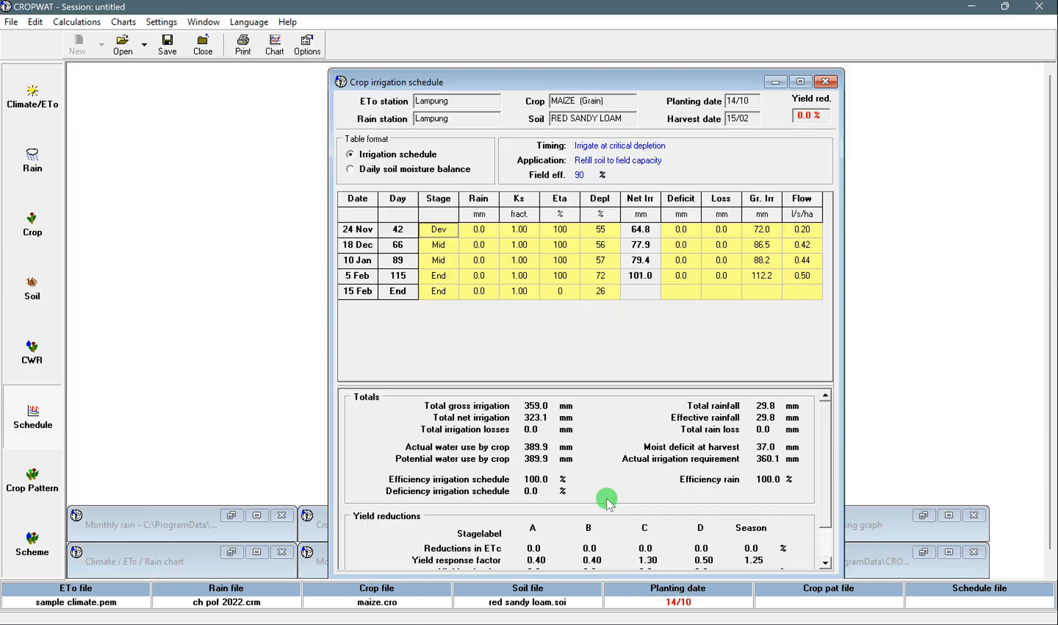
left_click(774, 77)
left_click(232, 553)
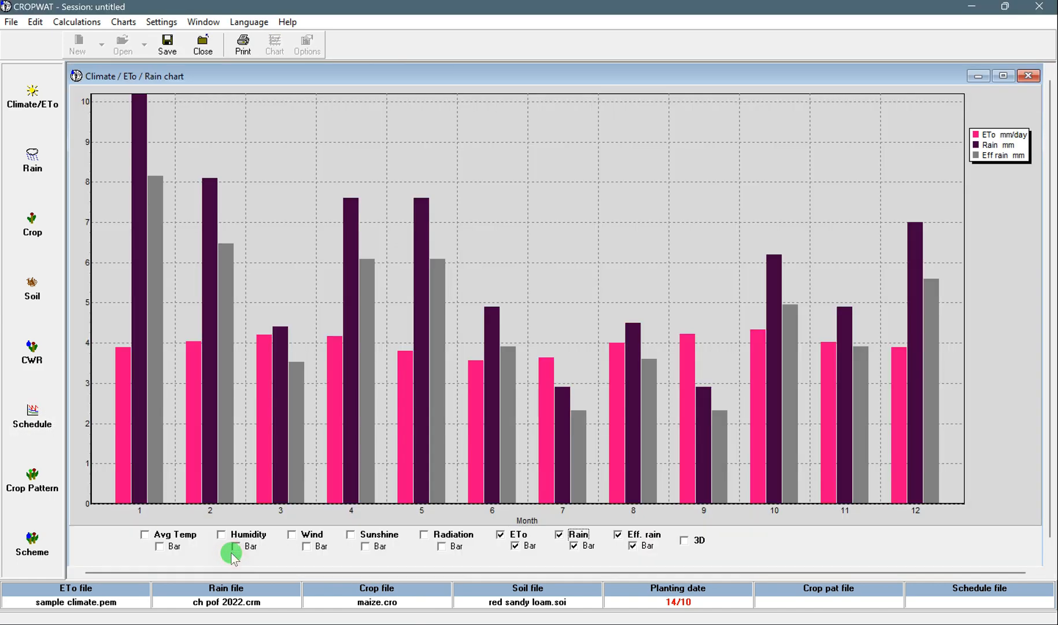
left_click(977, 77)
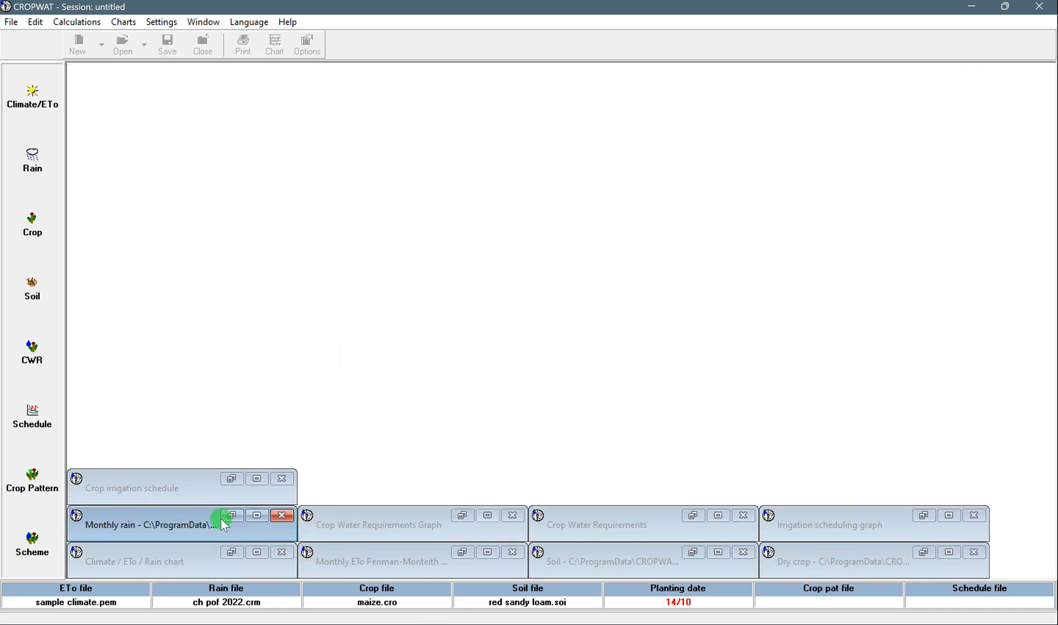
left_click(232, 478)
- Select all available data tables and charts for printing from the irrigation schedule and generate a print preview
left_click(243, 43)
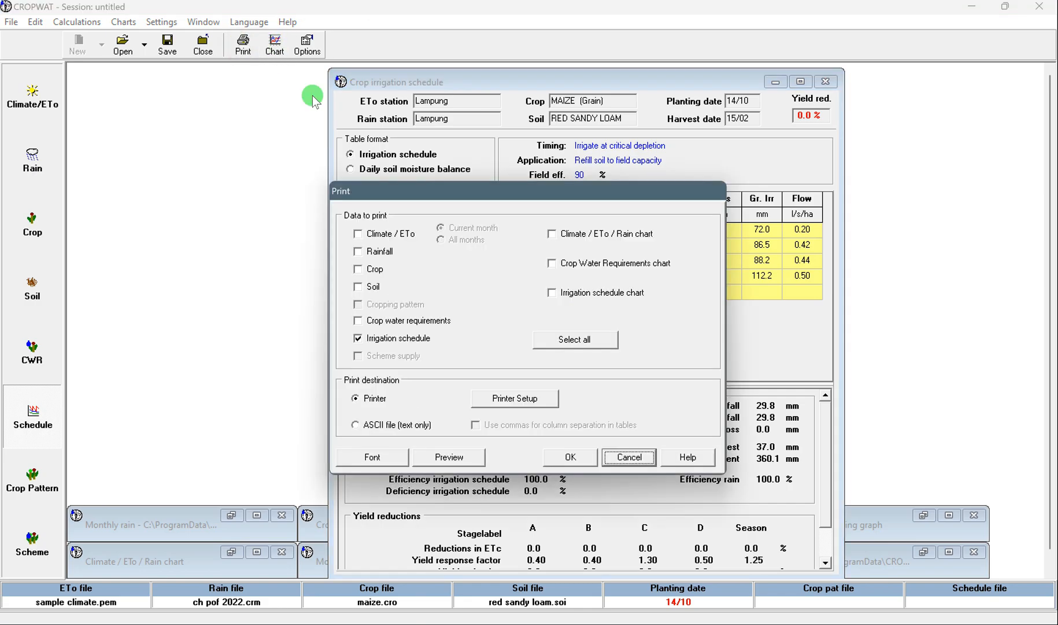
left_click(556, 339)
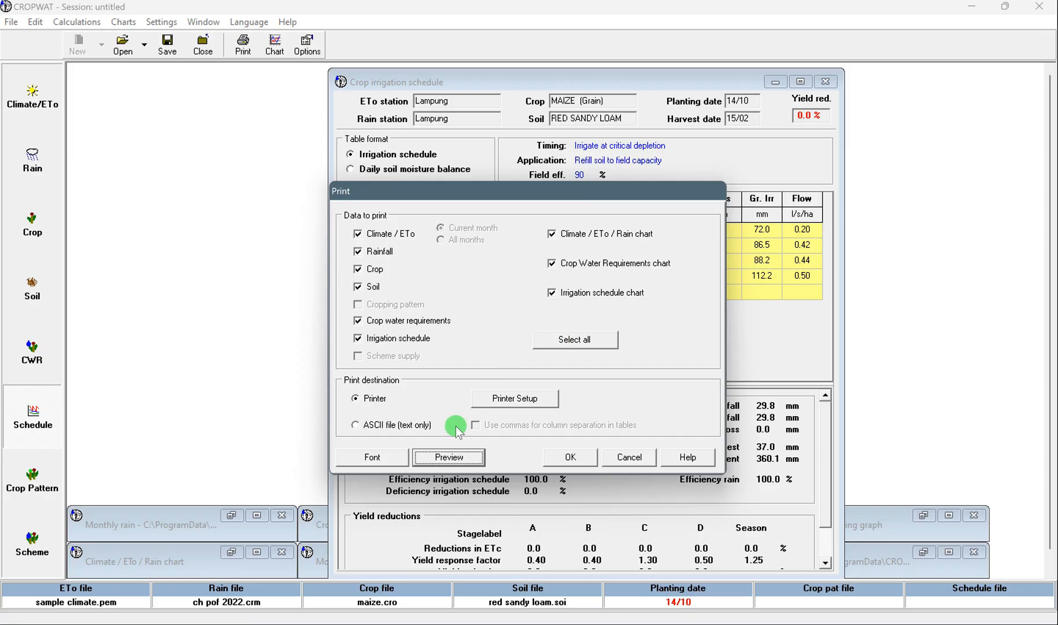
left_click(450, 456)
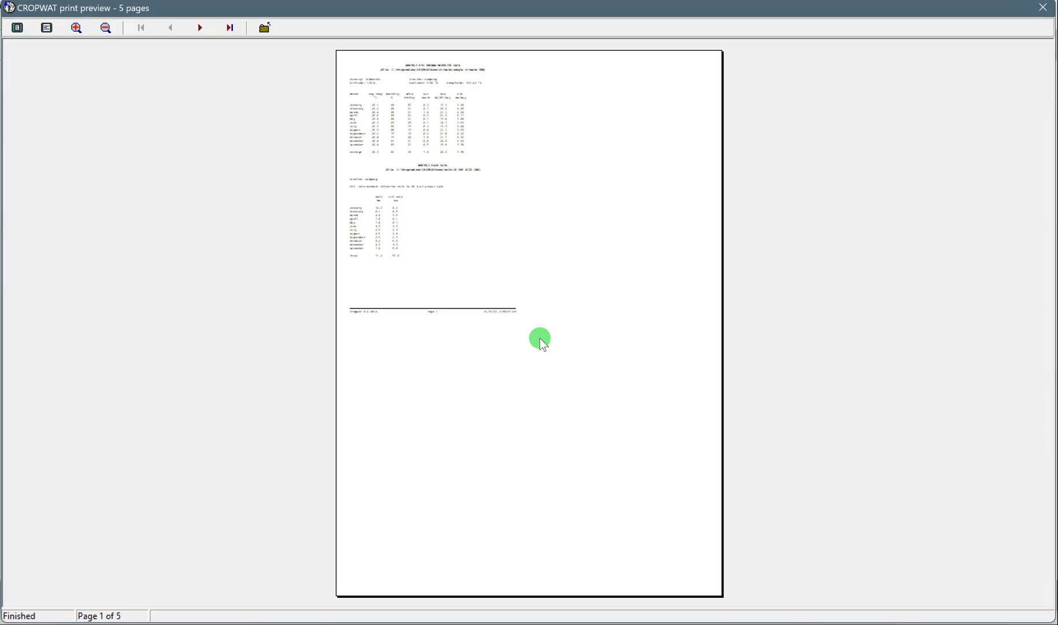
- Enlarge the print preview, examine the first two report pages and close the preview
left_click(78, 28)
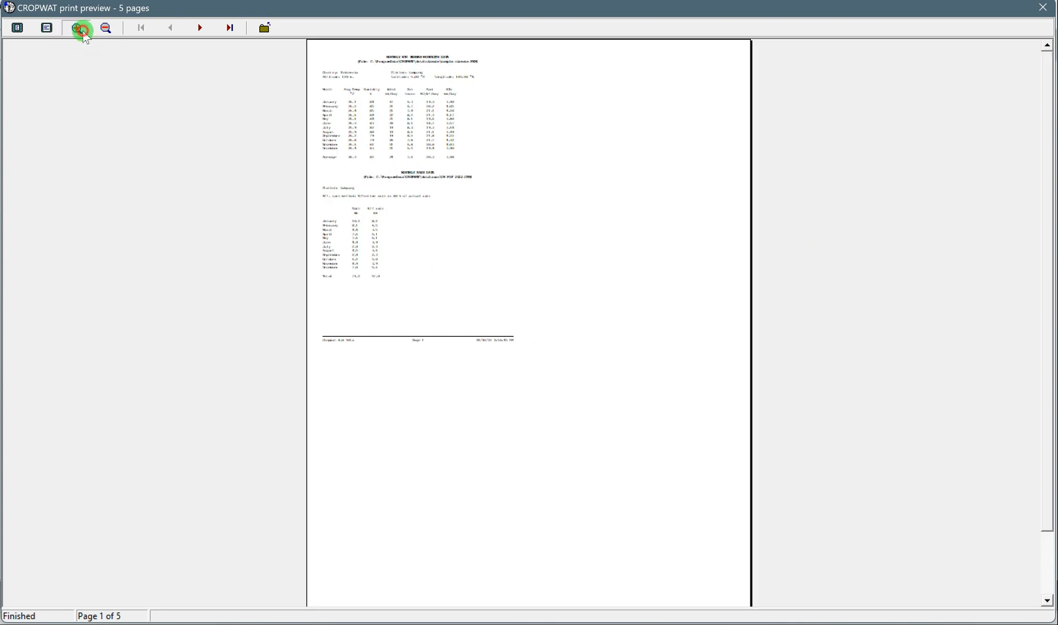
left_click(442, 195)
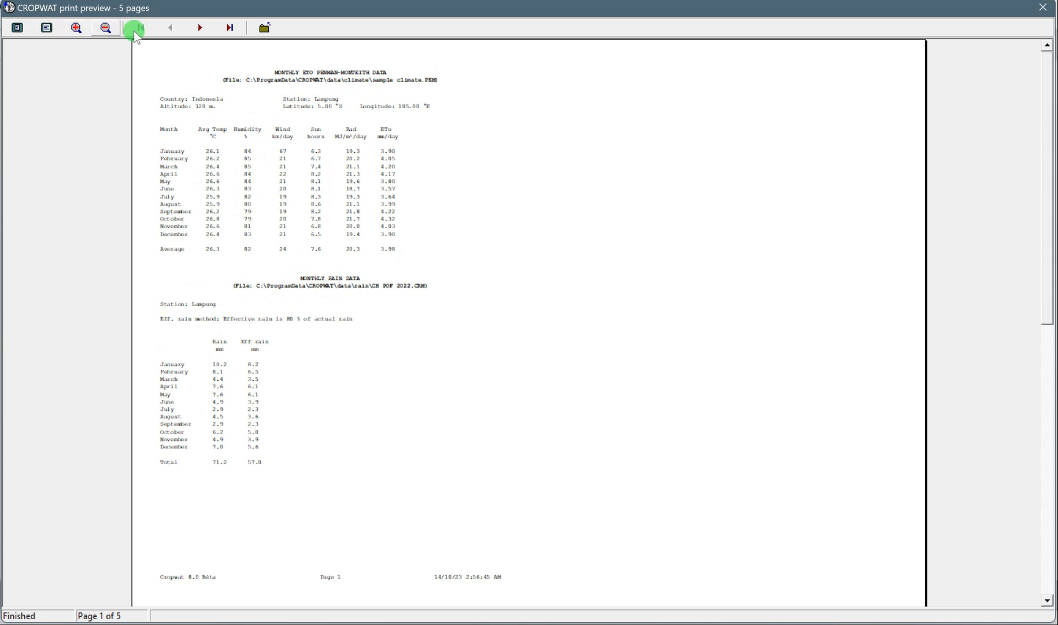
left_click(202, 28)
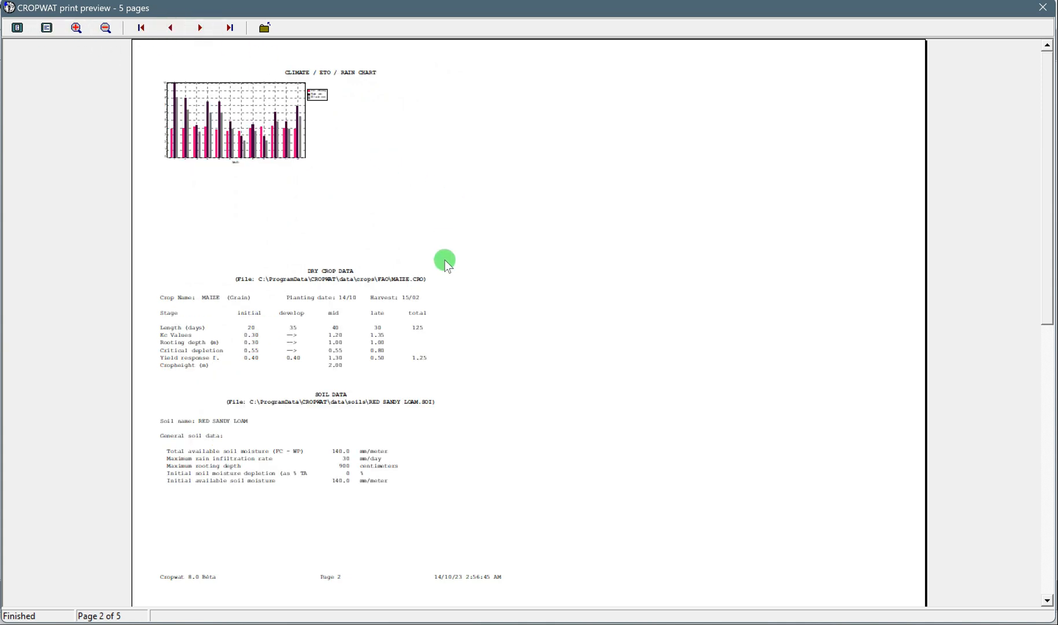
left_click(264, 27)
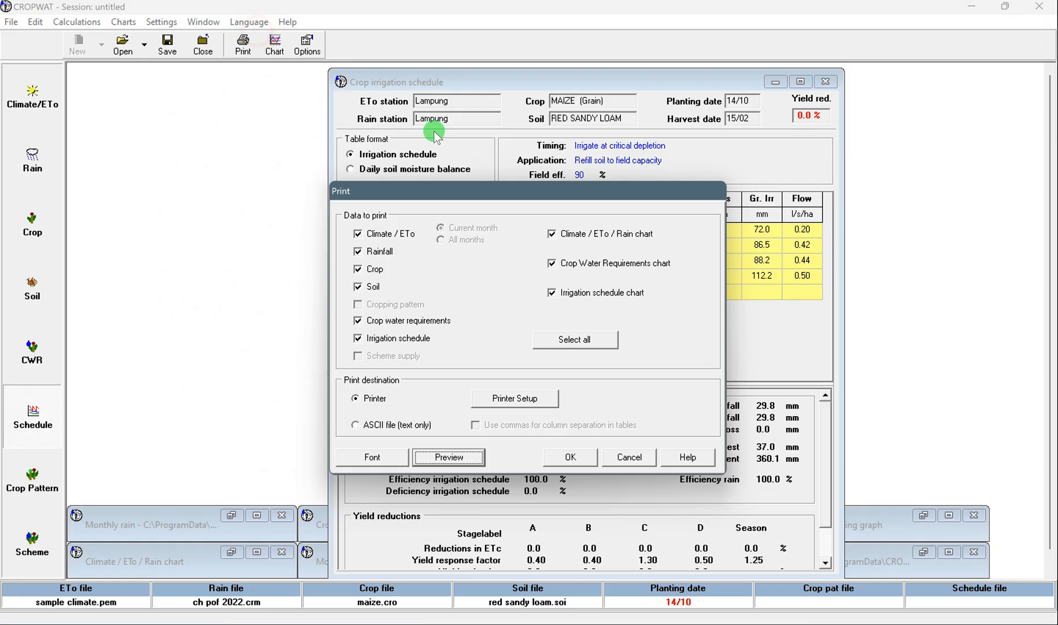